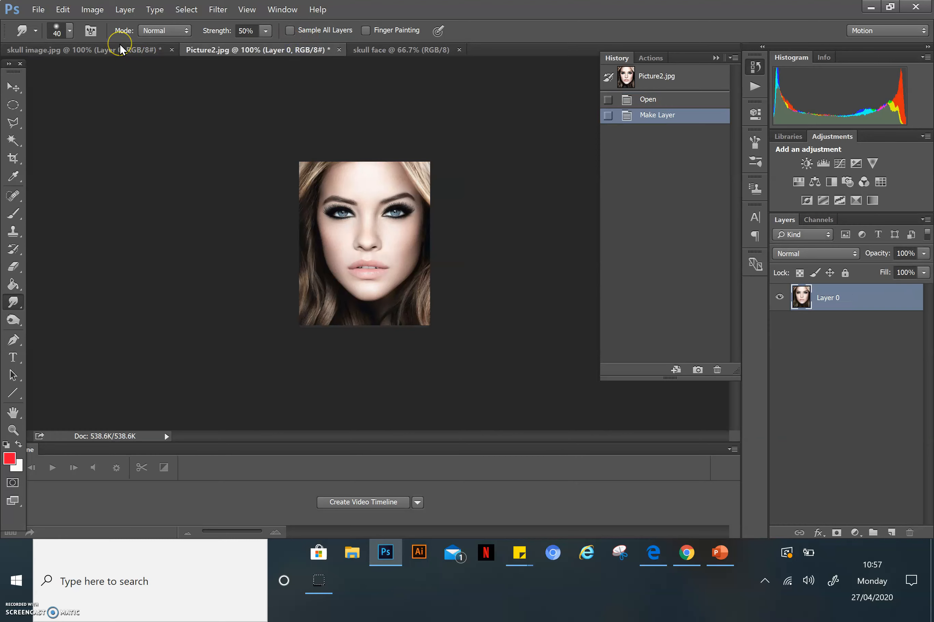
Copy the portrait layer from Picture2.jpg into the skull face document and place it in the canvas's upper-left corner
click(120, 45)
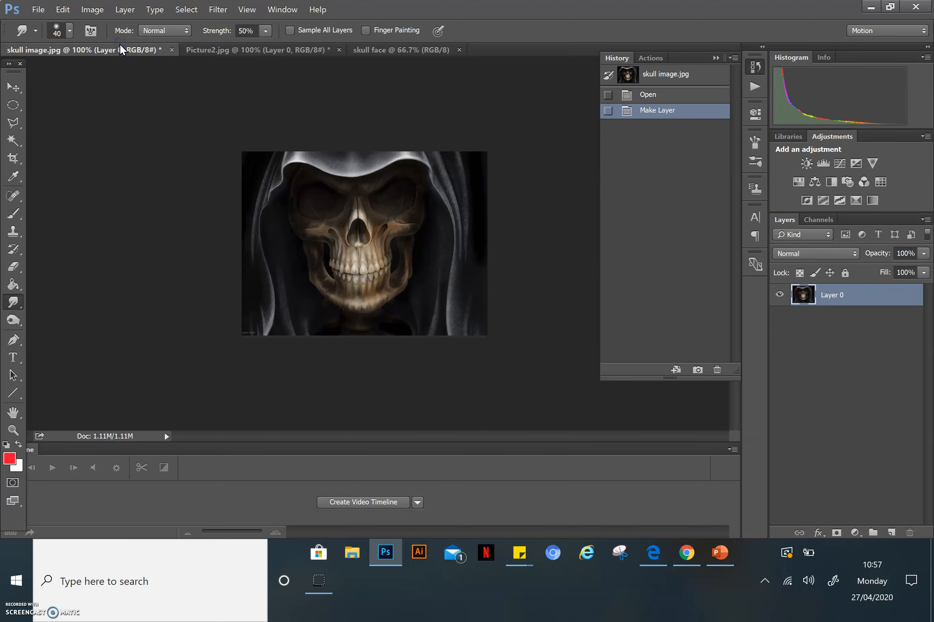
click(222, 54)
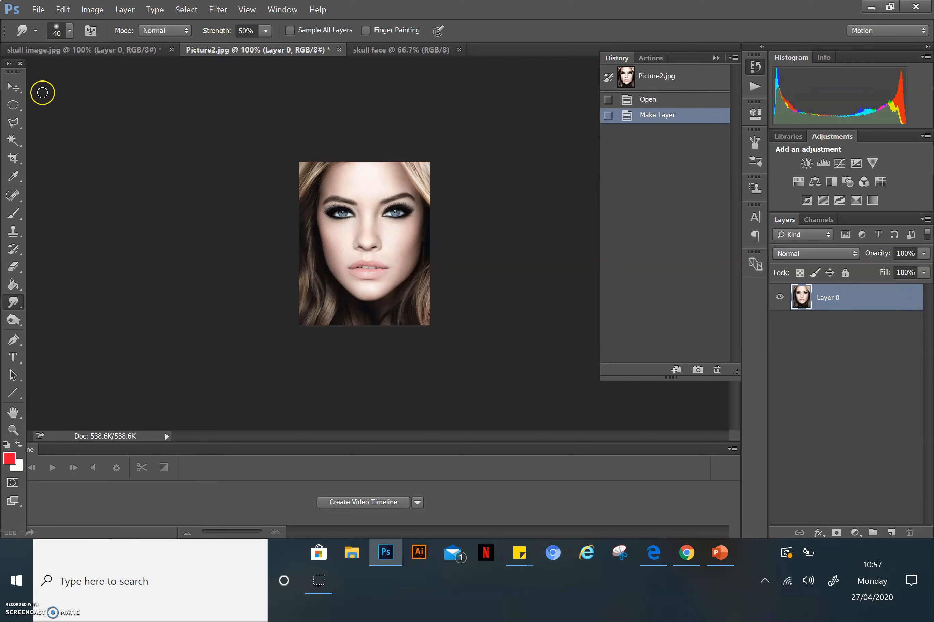
click(14, 87)
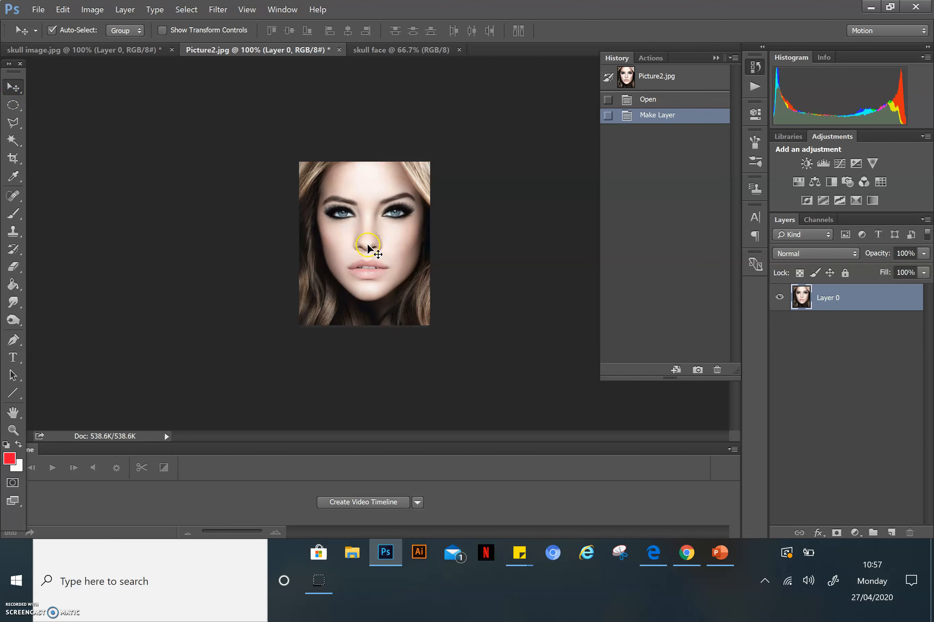
drag(368, 244, 313, 174)
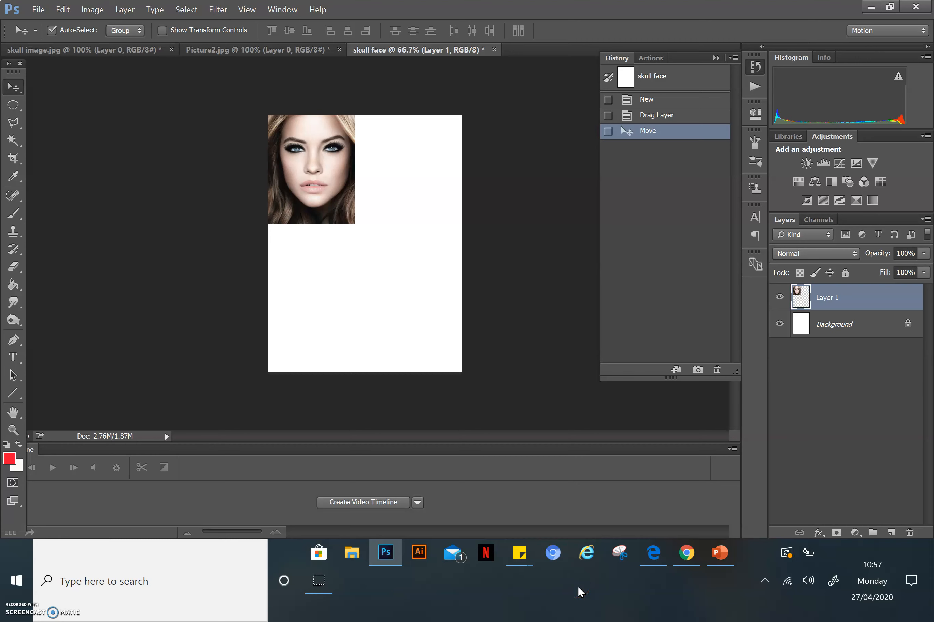
Enlarge the portrait layer with Free Transform until it spans the full canvas width, leaving a thin white strip along the bottom
key(ctrl+t)
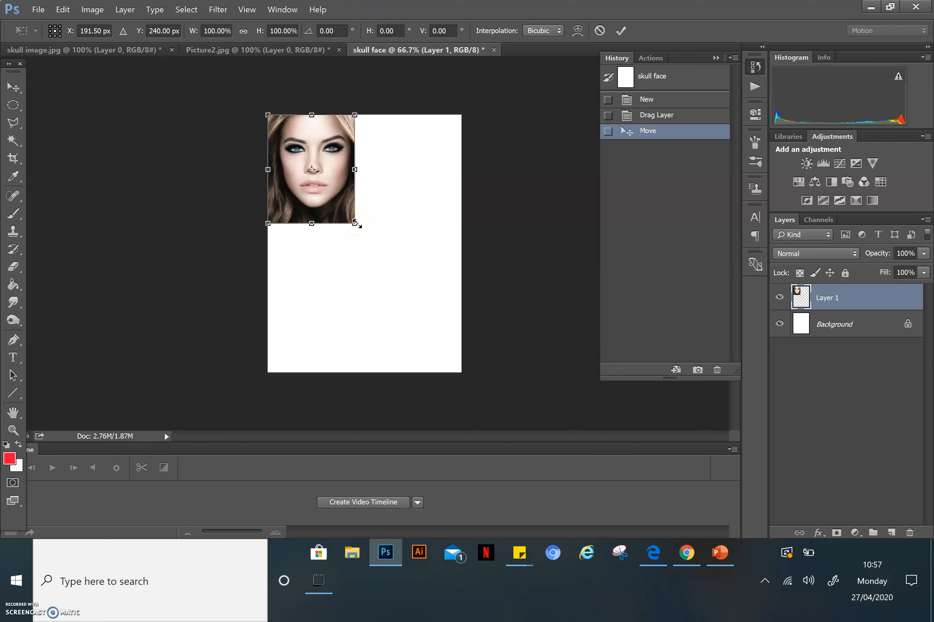
drag(356, 223, 455, 366)
key(Return)
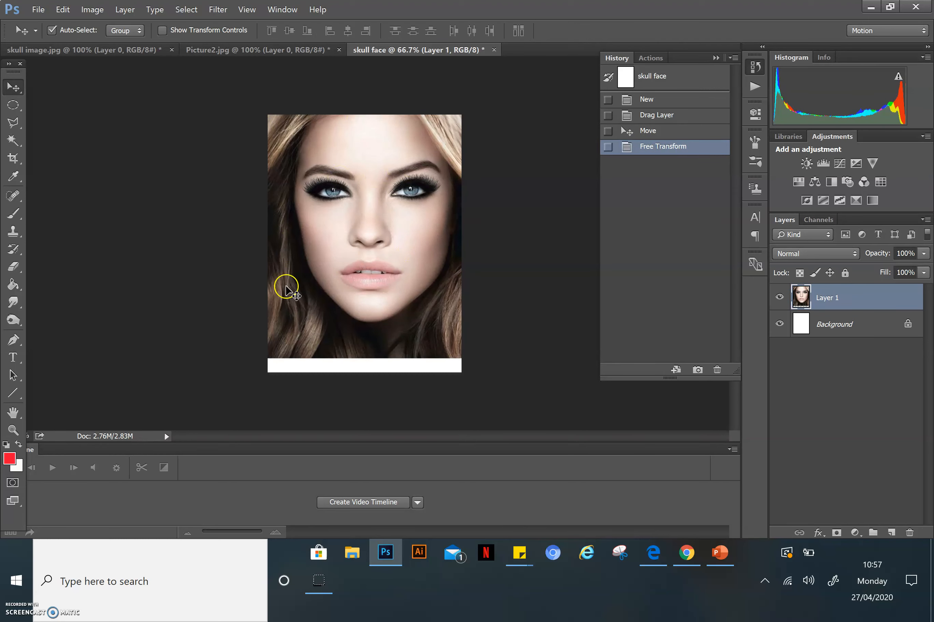
Close the Picture2.jpg document without saving its changes
click(252, 48)
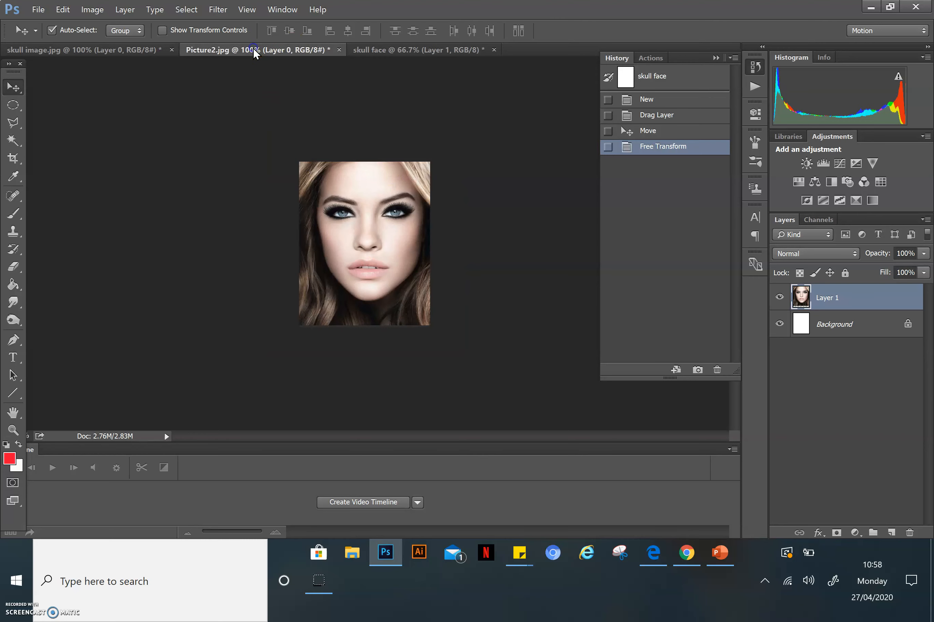
click(339, 50)
click(480, 219)
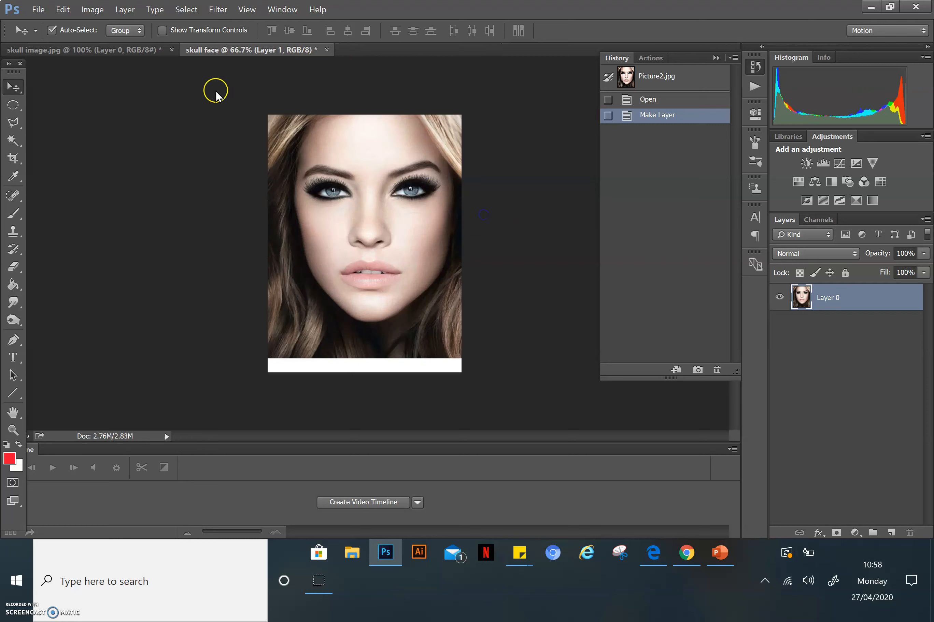
Copy the skull layer from skull image.jpg into the skull face document and position it over the lower face
click(134, 50)
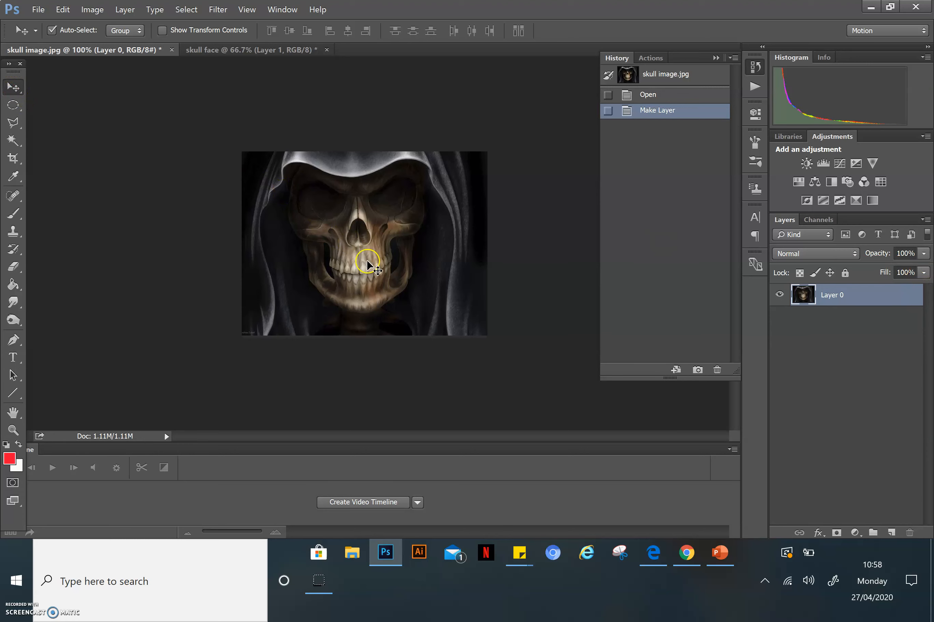
drag(366, 260, 365, 222)
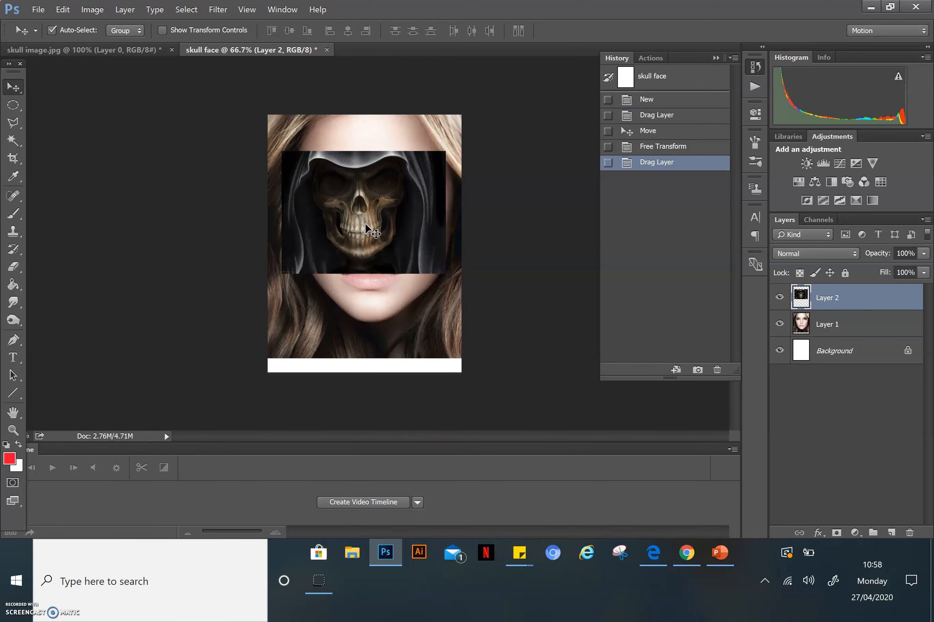
drag(388, 214, 380, 259)
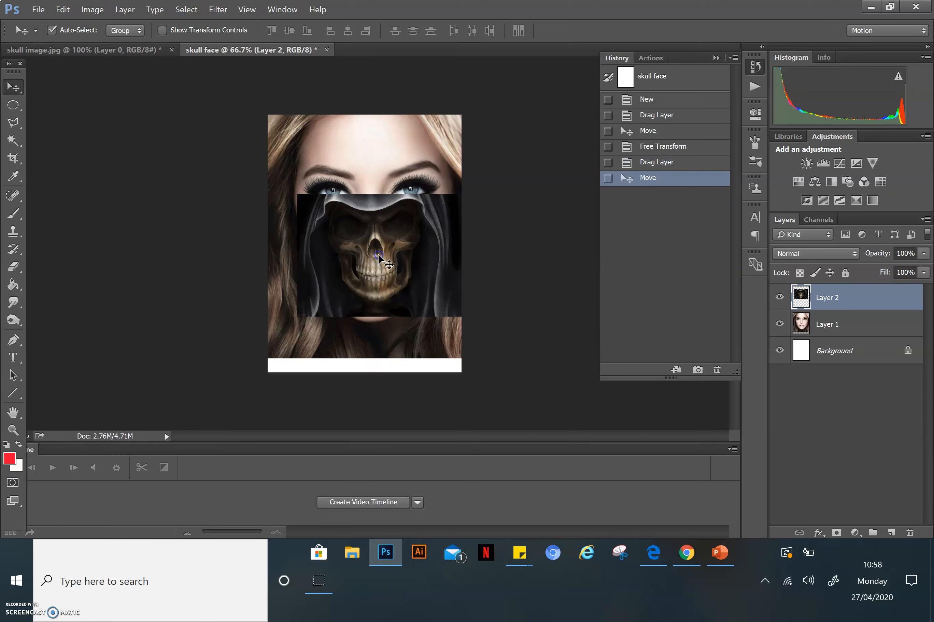
Set the skull layer's opacity to 60% so the portrait shows through for alignment
click(924, 253)
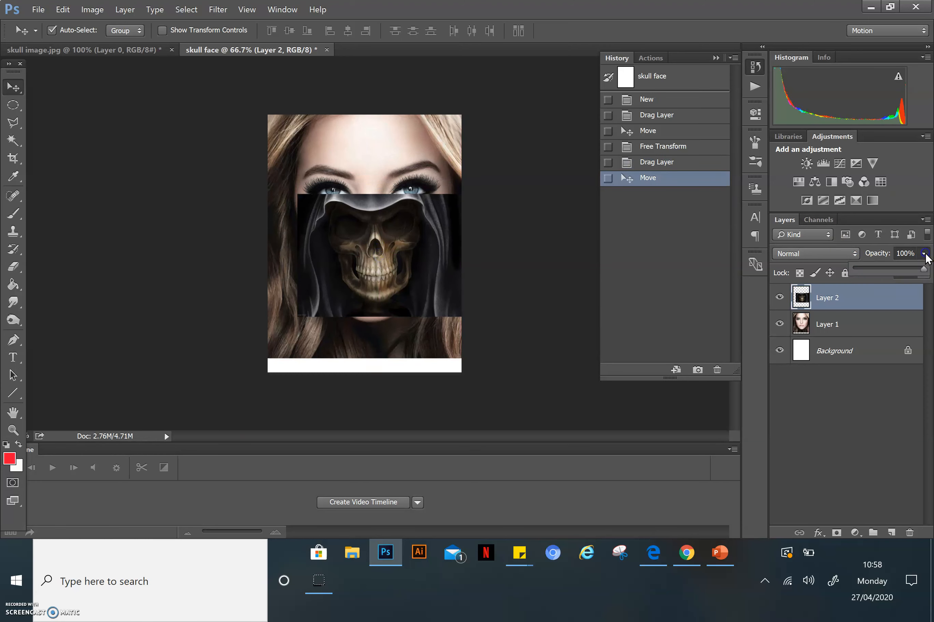
drag(911, 269, 899, 270)
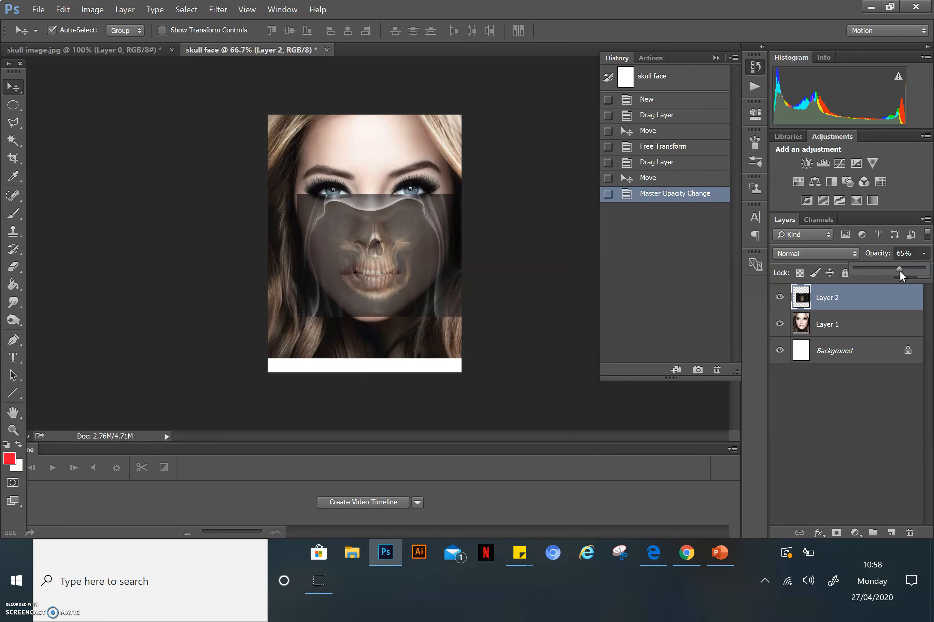
drag(899, 271, 896, 271)
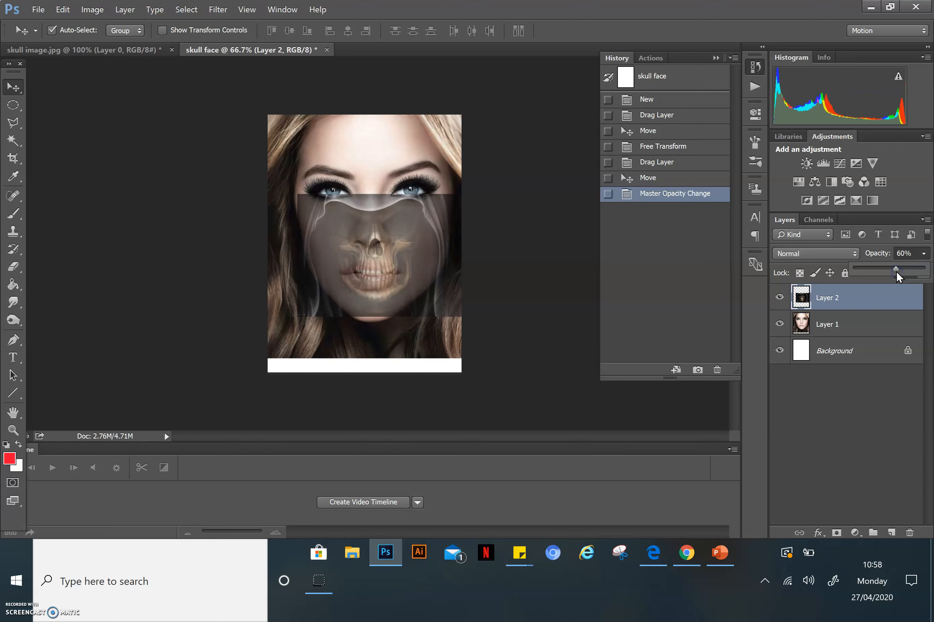
Transform the skull layer to 152.22% width and 151.11% height, aligning its nose, teeth and jaw with the woman's face
key(ctrl+t)
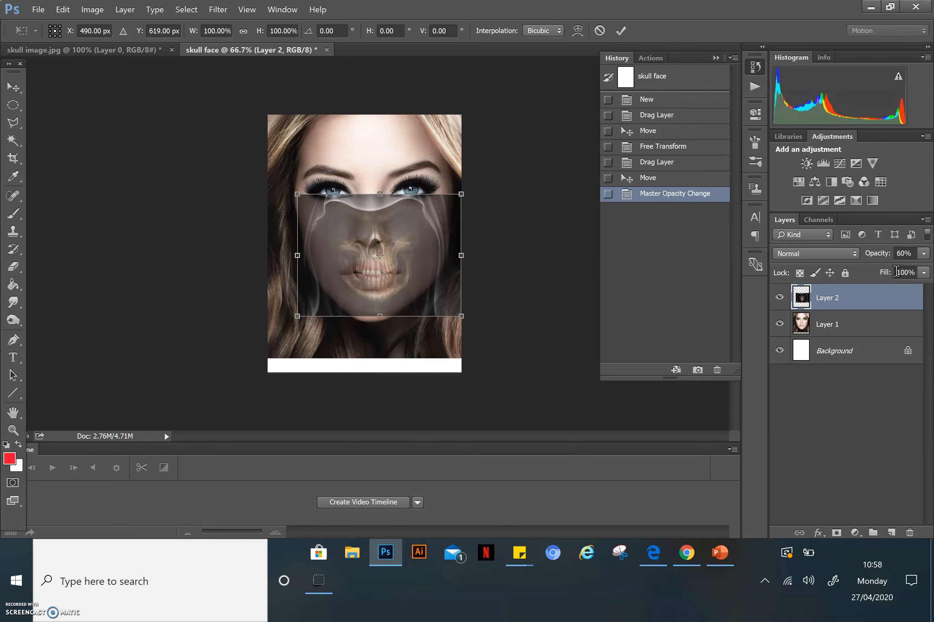
drag(297, 194, 267, 167)
drag(323, 227, 330, 244)
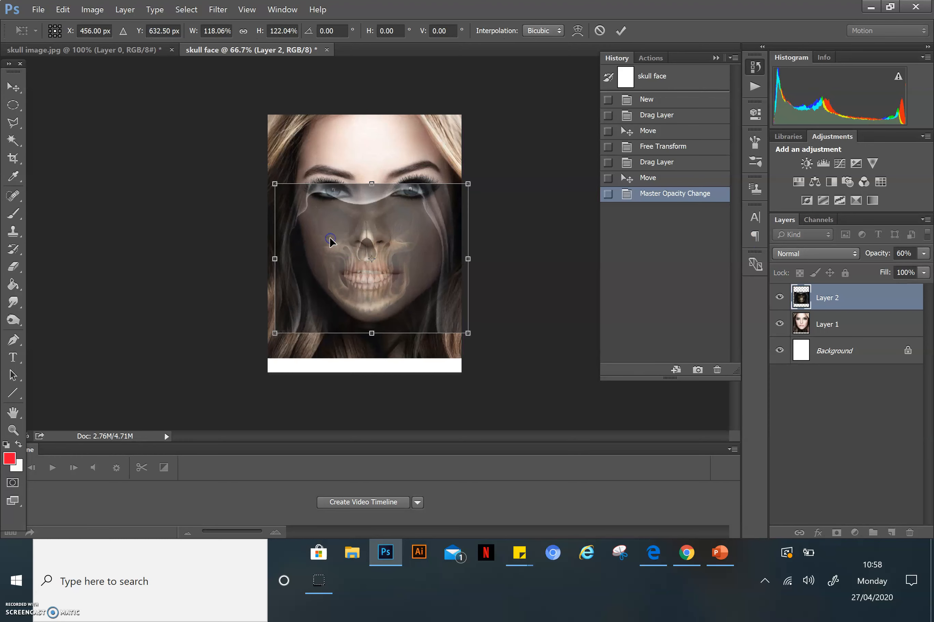
drag(471, 262, 445, 276)
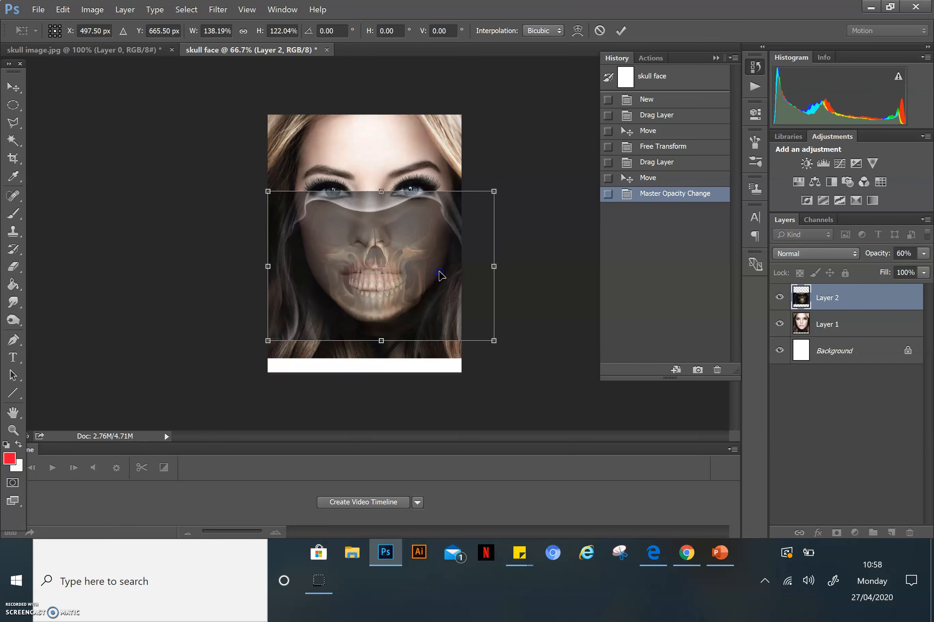
drag(379, 191, 380, 172)
drag(267, 256, 254, 257)
drag(497, 259, 503, 259)
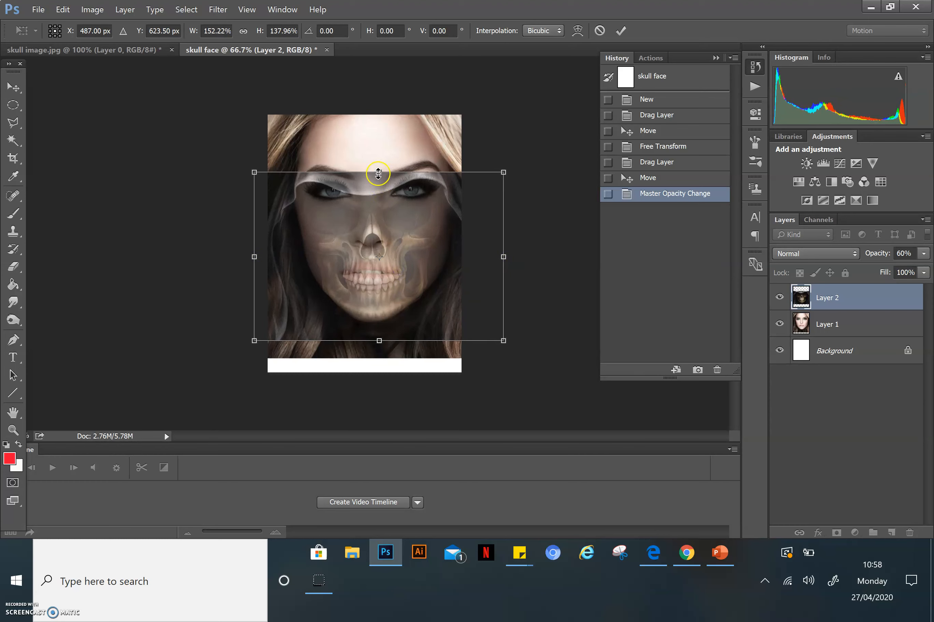
drag(378, 174, 378, 161)
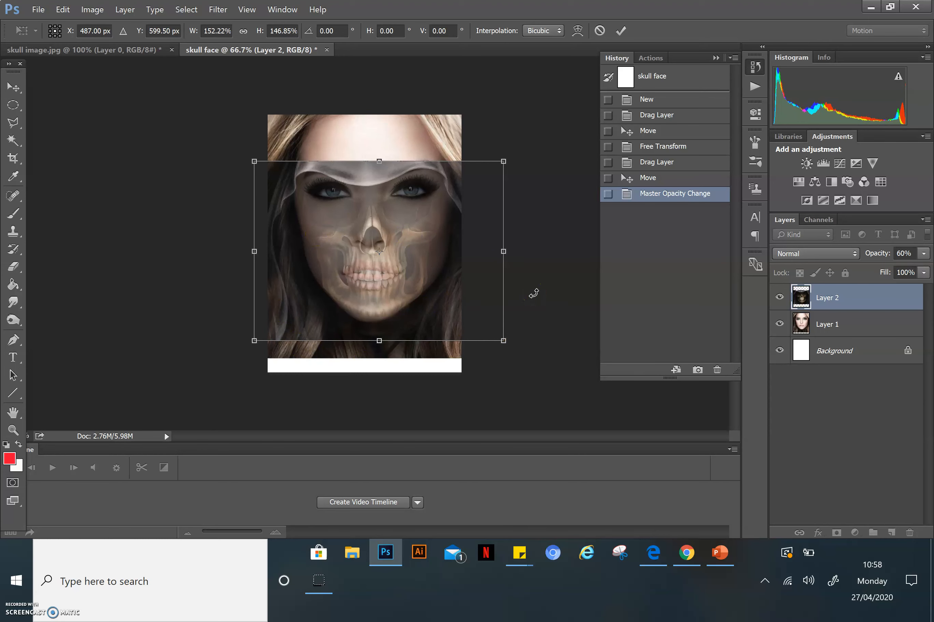
drag(430, 276, 429, 275)
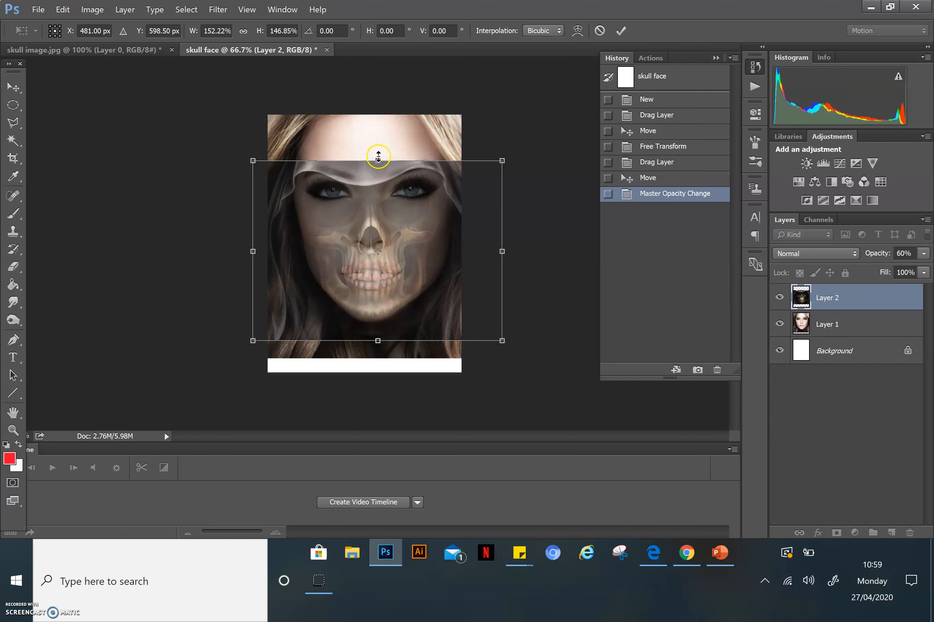
drag(378, 157, 377, 151)
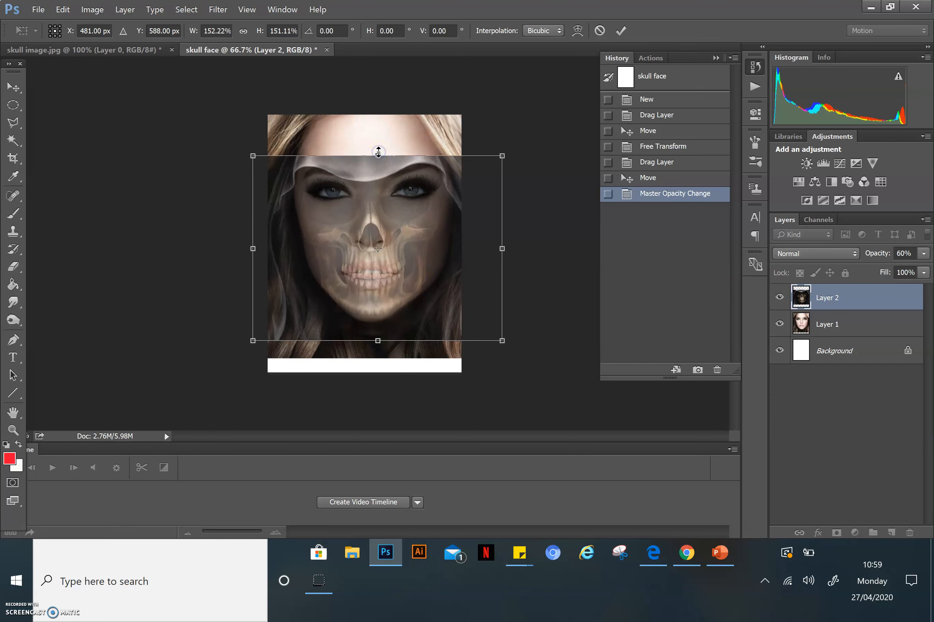
key(Return)
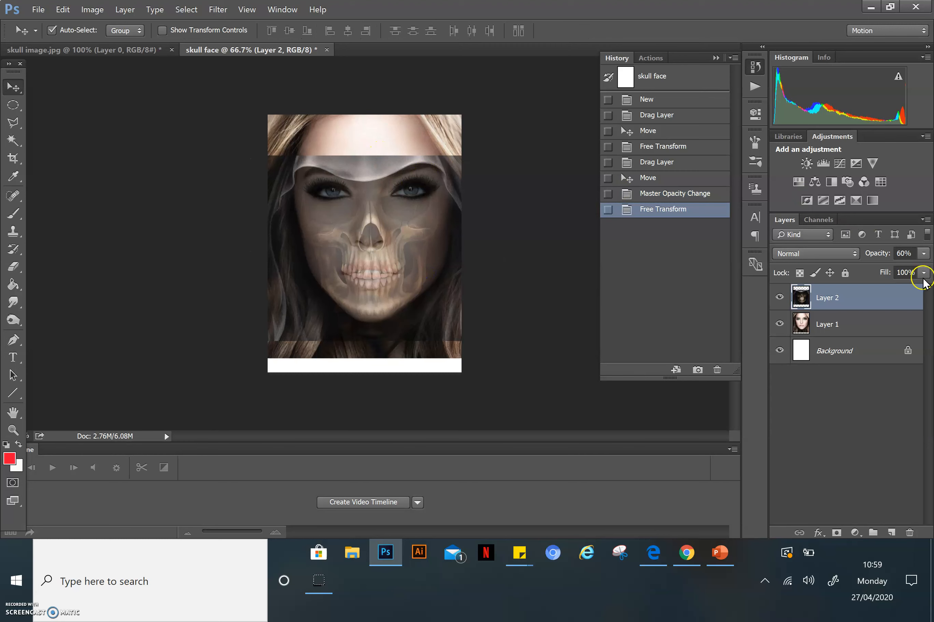
Set the skull layer's opacity to 100% and add a layer mask to it
click(923, 254)
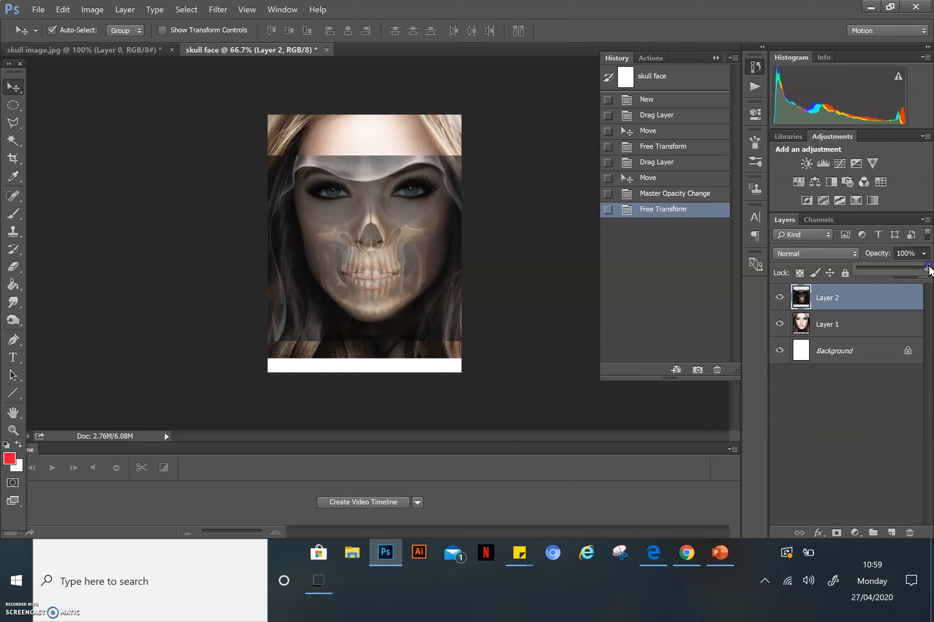
drag(928, 268, 928, 269)
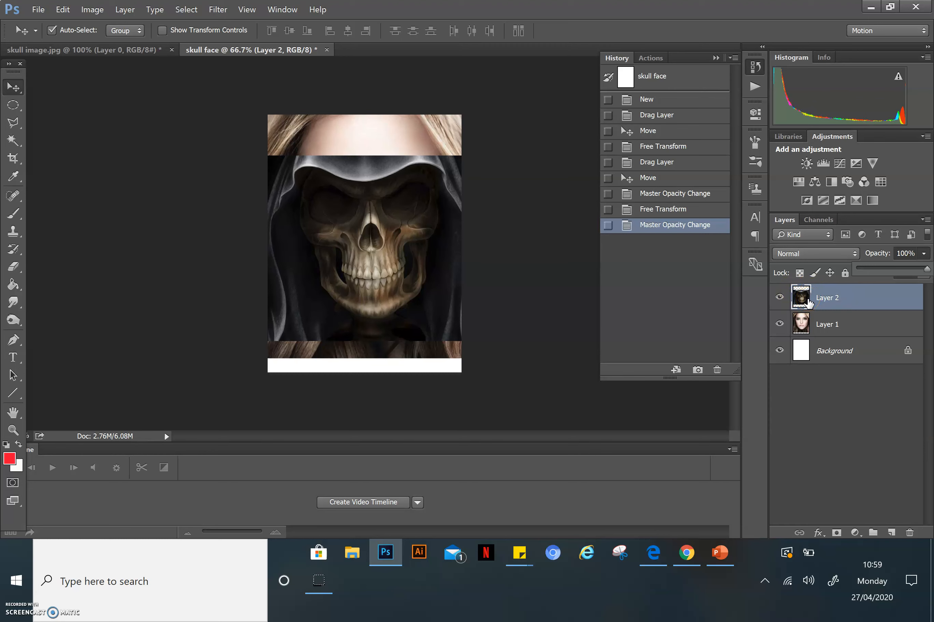
click(836, 533)
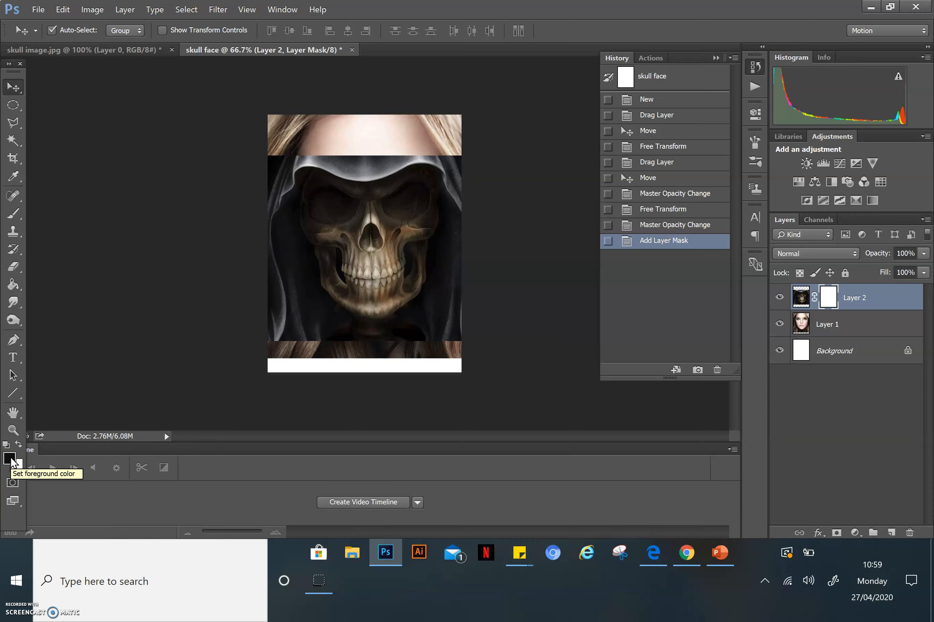
Paint black on the skull's layer mask with a hard round 297 px brush at 100% opacity, revealing the forehead, eyes and left-side hair
click(13, 214)
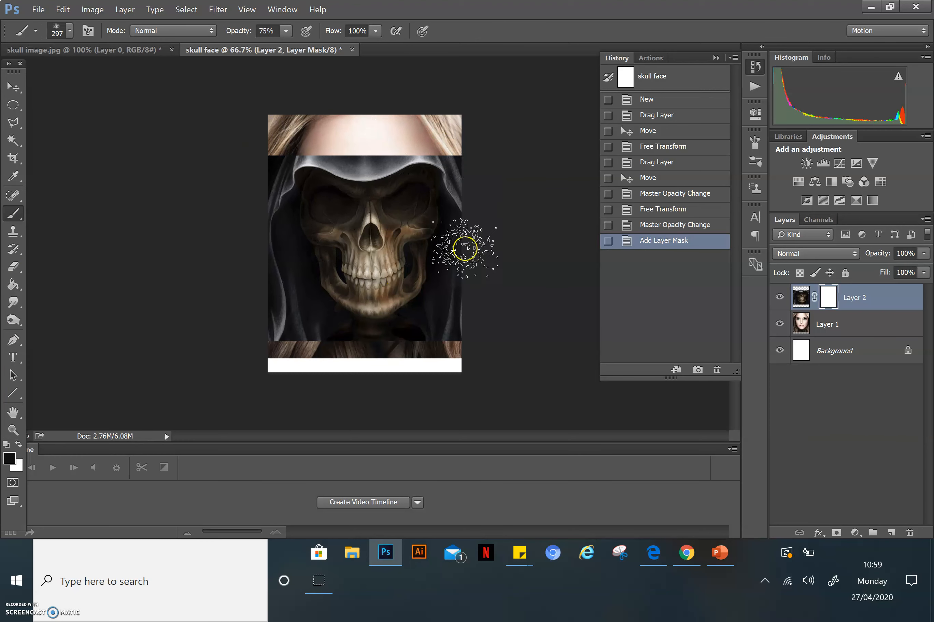
click(70, 31)
click(50, 164)
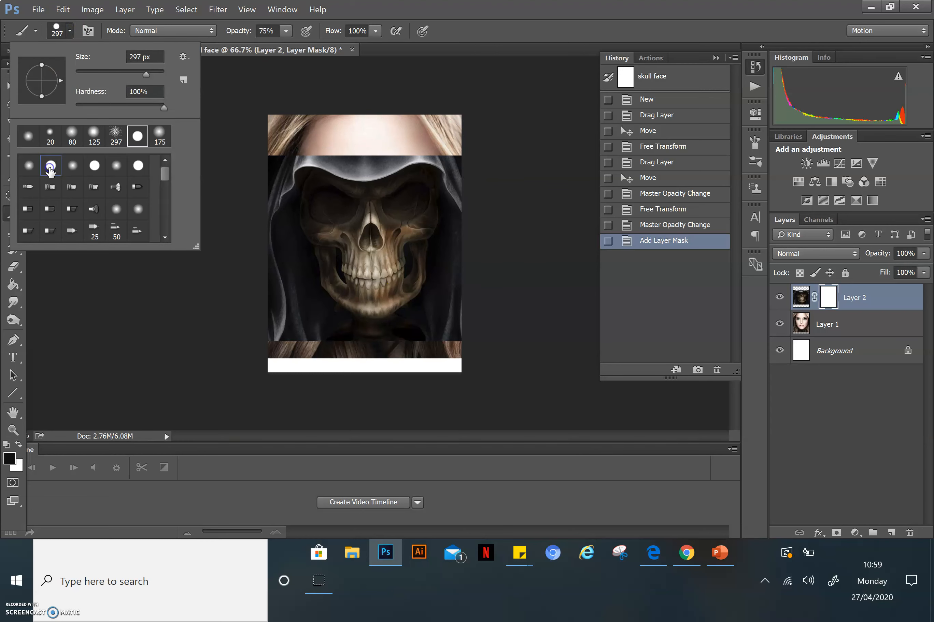
mouse_move(280, 175)
mouse_down()
mouse_move(302, 152)
mouse_move(272, 150)
mouse_move(306, 45)
mouse_move(278, 158)
mouse_move(361, 130)
mouse_move(460, 148)
mouse_move(412, 140)
mouse_move(346, 157)
mouse_move(303, 151)
mouse_move(323, 176)
mouse_up()
click(286, 31)
click(306, 45)
mouse_move(401, 168)
mouse_down()
mouse_move(424, 183)
mouse_move(360, 159)
mouse_move(349, 172)
mouse_up()
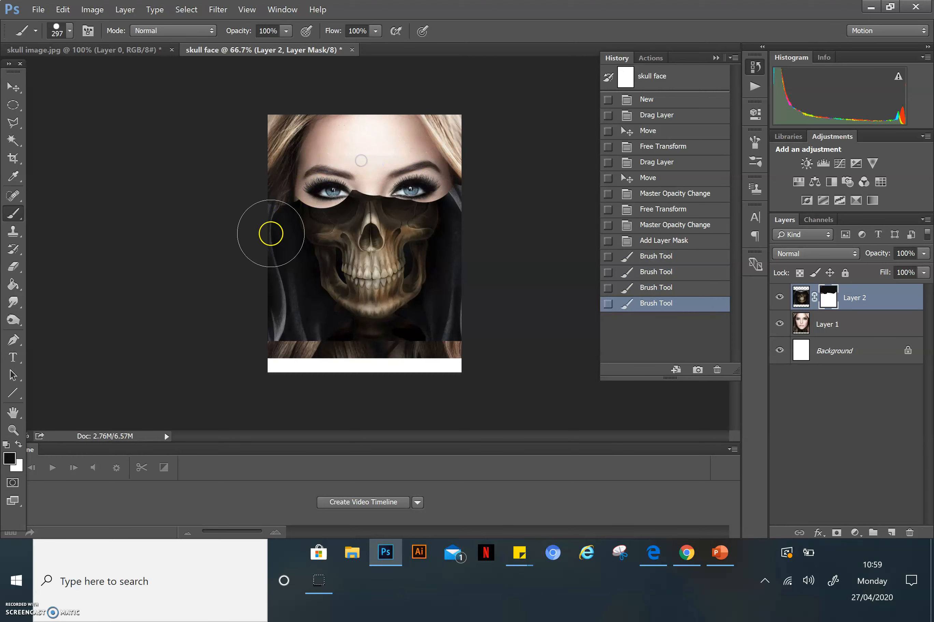
drag(245, 270, 245, 354)
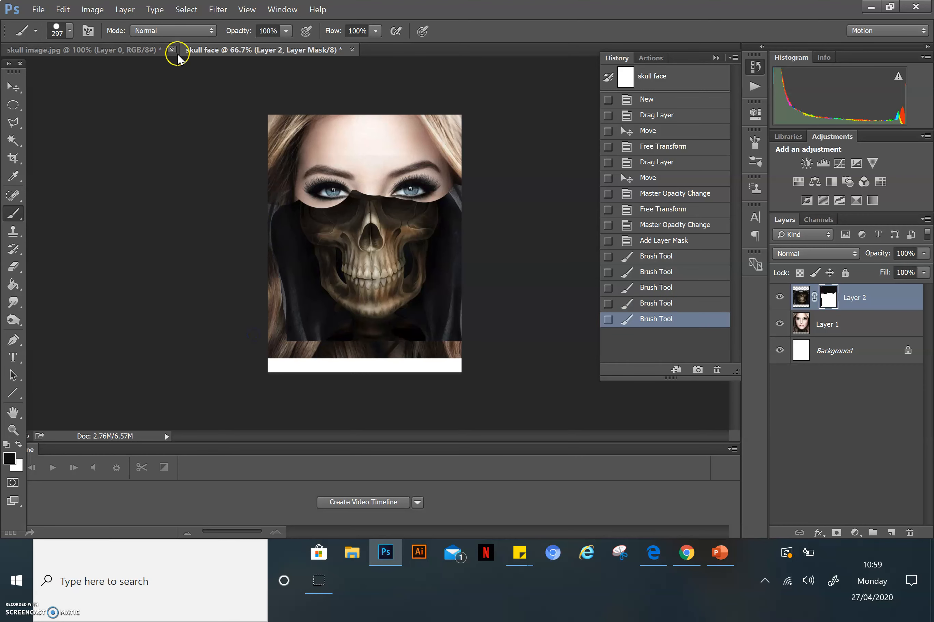
Set the brush to a soft round 125 px tip with 0% hardness and 79% opacity
click(62, 30)
click(94, 136)
click(290, 28)
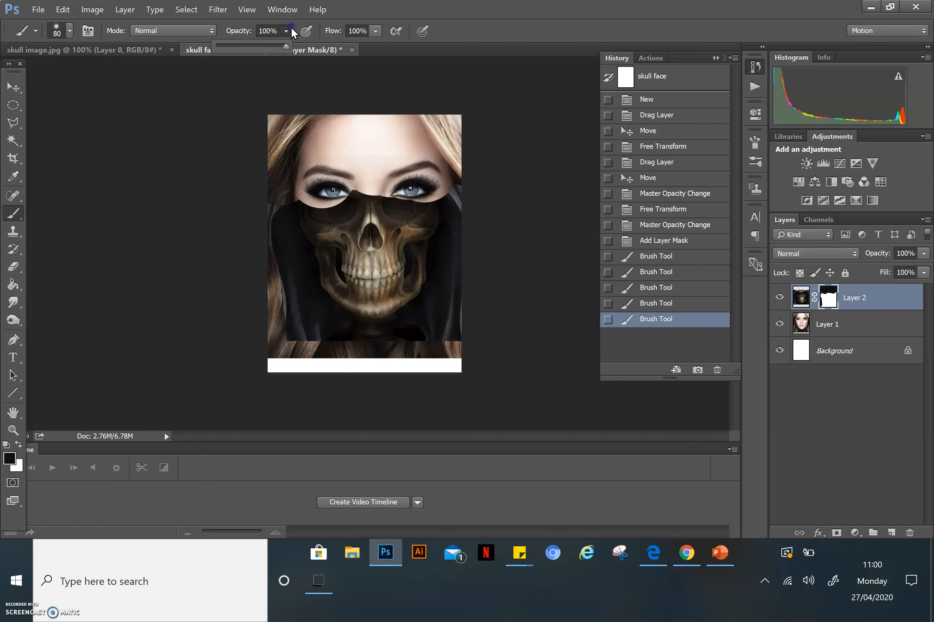
click(454, 183)
Try to blend the skull's edges into the hair and under the eyes with soft black strokes on the layer mask
mouse_move(454, 184)
mouse_down()
mouse_move(340, 197)
mouse_move(387, 194)
mouse_move(337, 183)
mouse_move(316, 210)
mouse_move(266, 243)
mouse_move(273, 224)
mouse_move(280, 309)
mouse_up()
mouse_move(321, 350)
mouse_down()
mouse_move(284, 326)
mouse_move(356, 368)
mouse_move(393, 368)
mouse_move(480, 279)
mouse_move(468, 346)
mouse_move(493, 213)
mouse_move(452, 193)
mouse_move(472, 213)
mouse_move(445, 185)
mouse_move(473, 218)
mouse_move(441, 179)
mouse_up()
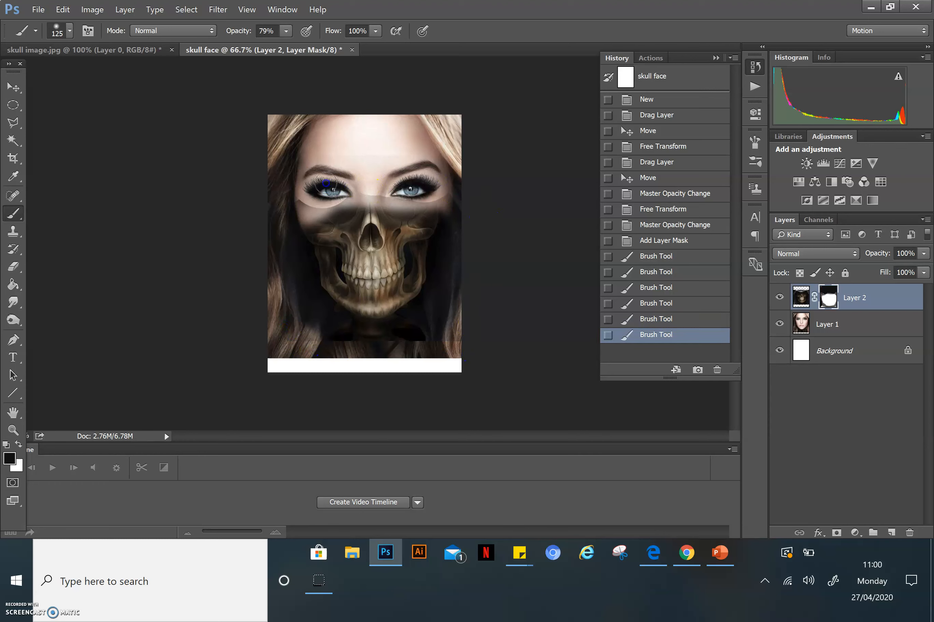
drag(304, 201, 367, 188)
mouse_move(440, 191)
mouse_down()
mouse_move(457, 196)
mouse_move(438, 200)
mouse_up()
drag(327, 161, 328, 161)
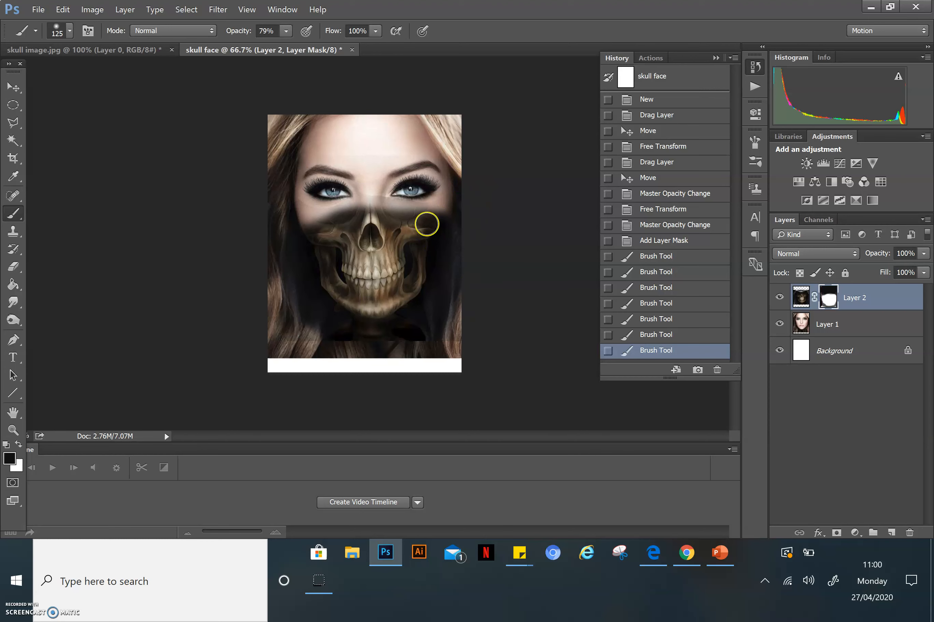
drag(292, 341, 292, 382)
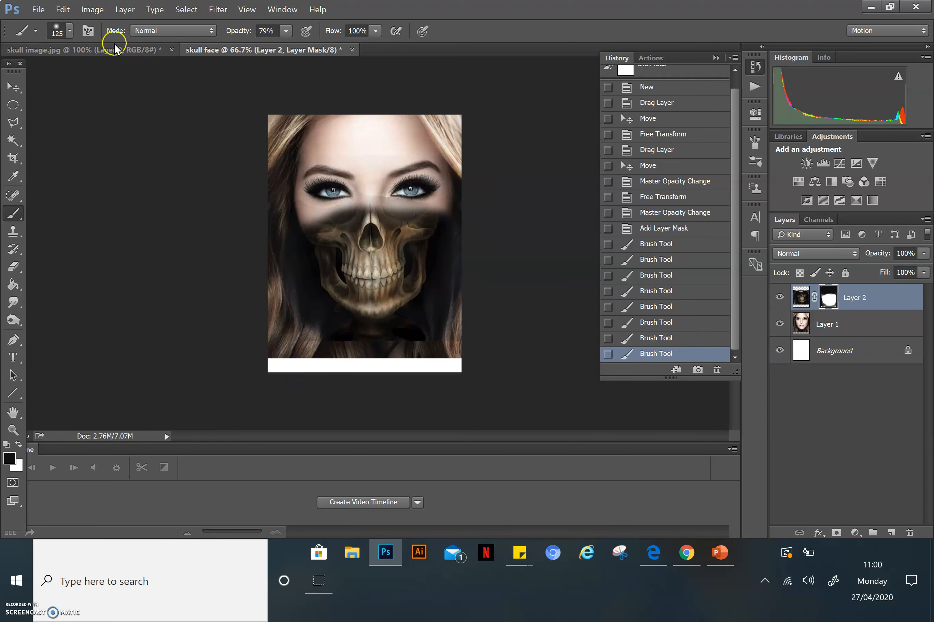
Revert the skull's layer mask to its state before the three soft-brush strokes
click(71, 29)
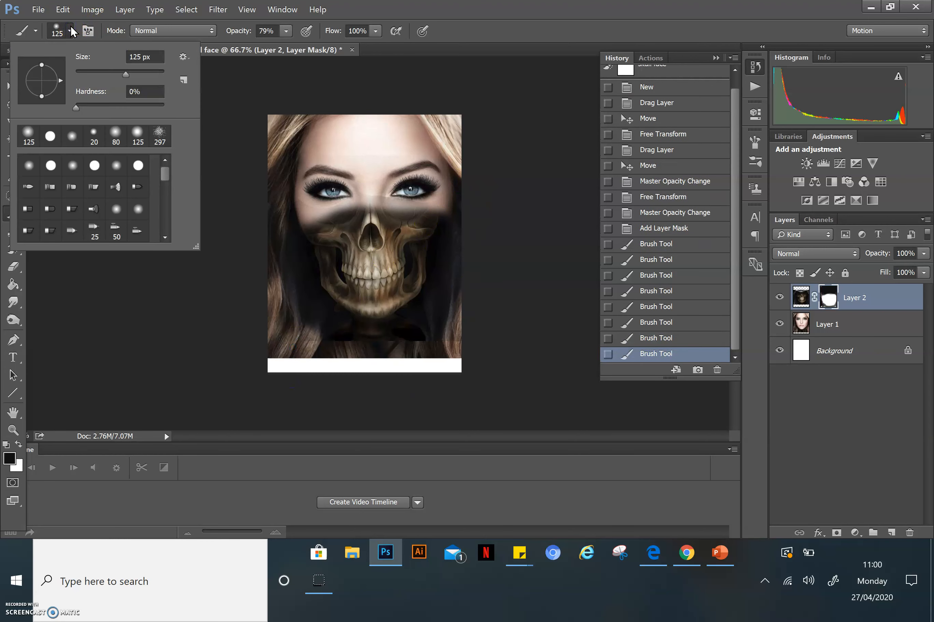
click(655, 322)
click(657, 307)
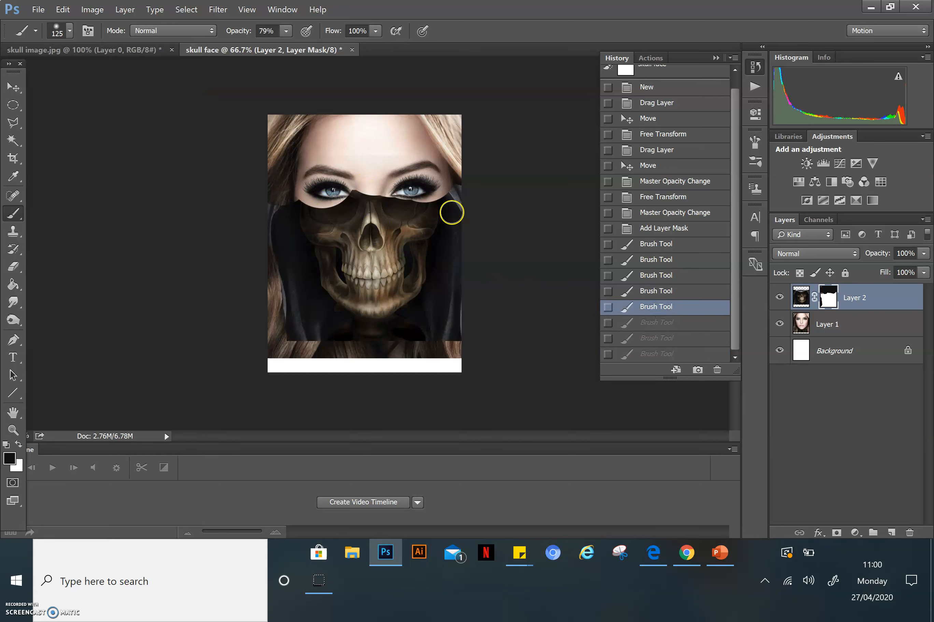
Revert the skull's mask to its second brush stroke and softly blend the skull's upper edge beneath the eyes and out to the hair
click(662, 277)
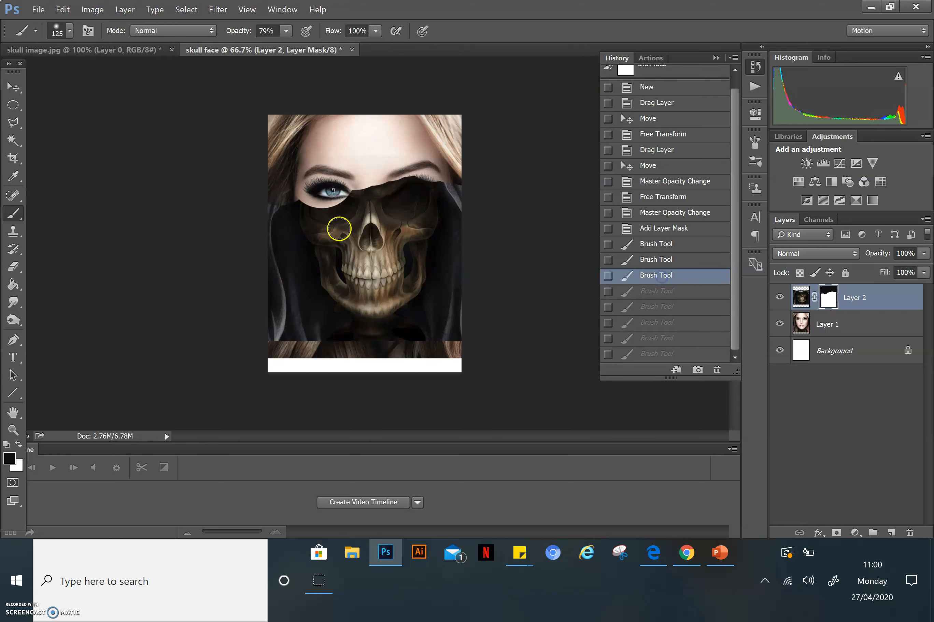
click(665, 259)
mouse_move(313, 184)
mouse_down()
mouse_move(287, 189)
mouse_move(309, 197)
mouse_move(370, 177)
mouse_move(335, 191)
mouse_up()
mouse_move(380, 179)
mouse_down()
mouse_move(446, 191)
mouse_move(404, 178)
mouse_move(369, 176)
mouse_move(355, 183)
mouse_move(396, 180)
mouse_move(349, 187)
mouse_move(407, 171)
mouse_move(440, 191)
mouse_move(386, 185)
mouse_up()
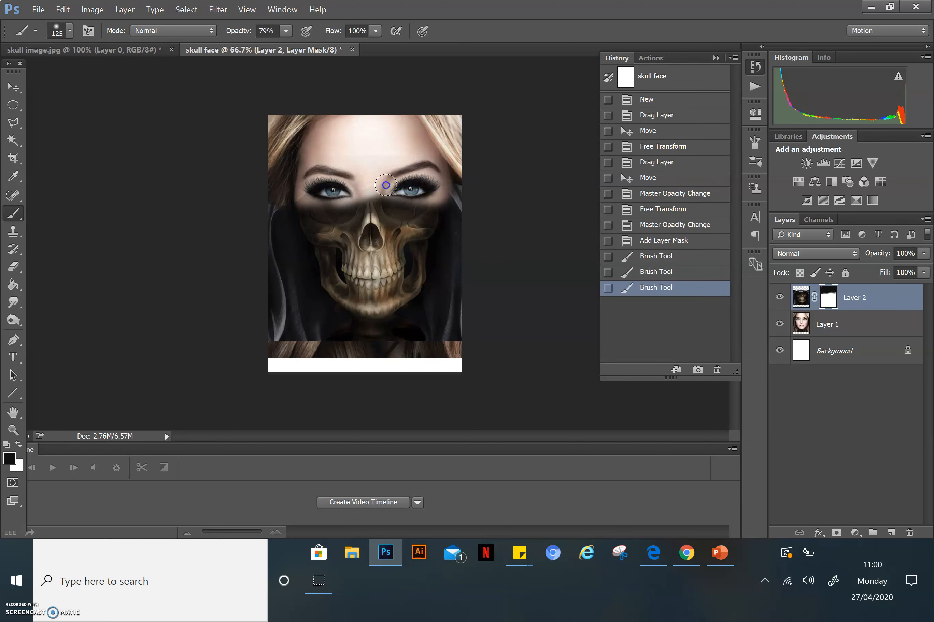
drag(471, 191, 472, 191)
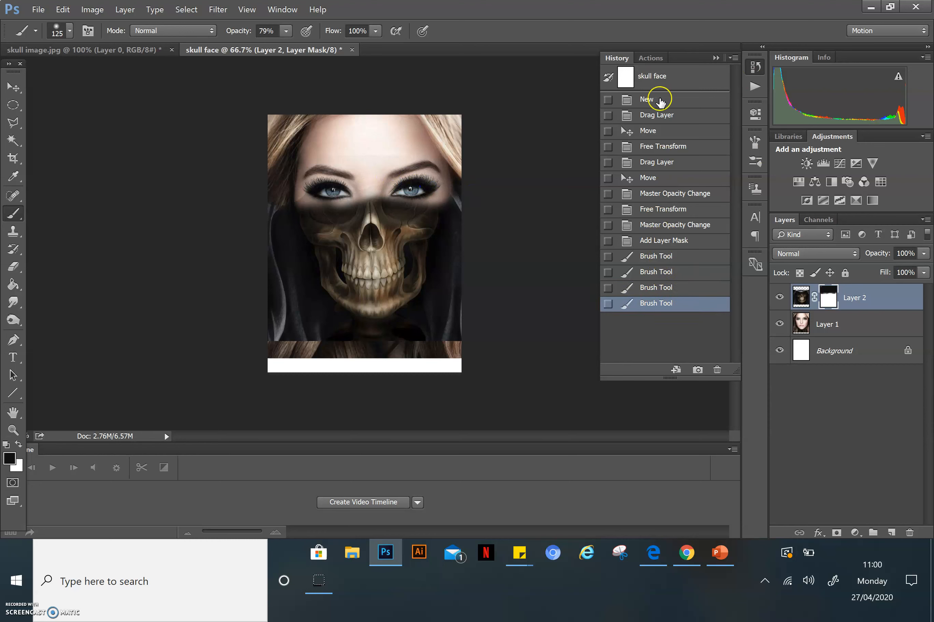
click(281, 10)
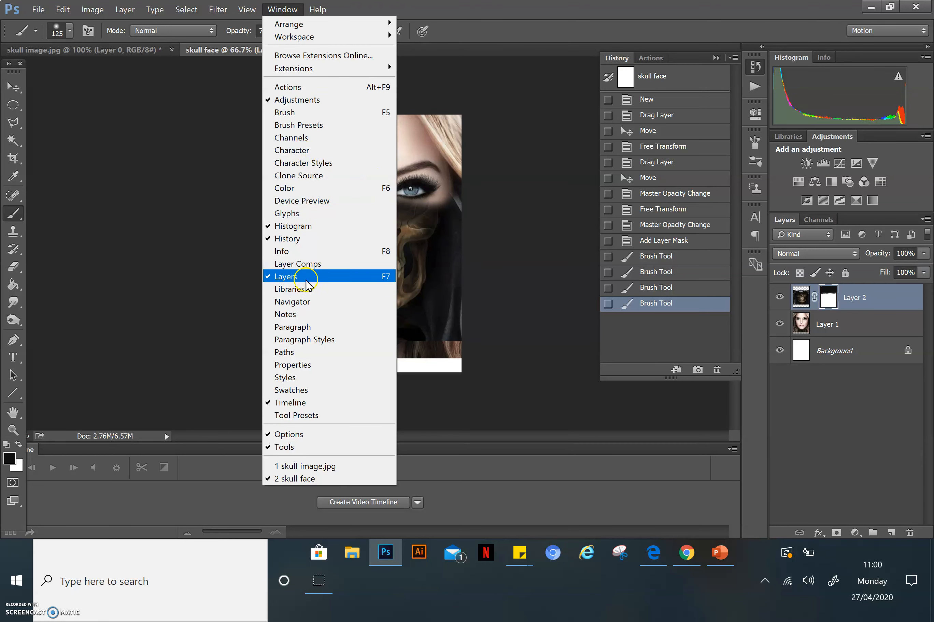
click(537, 261)
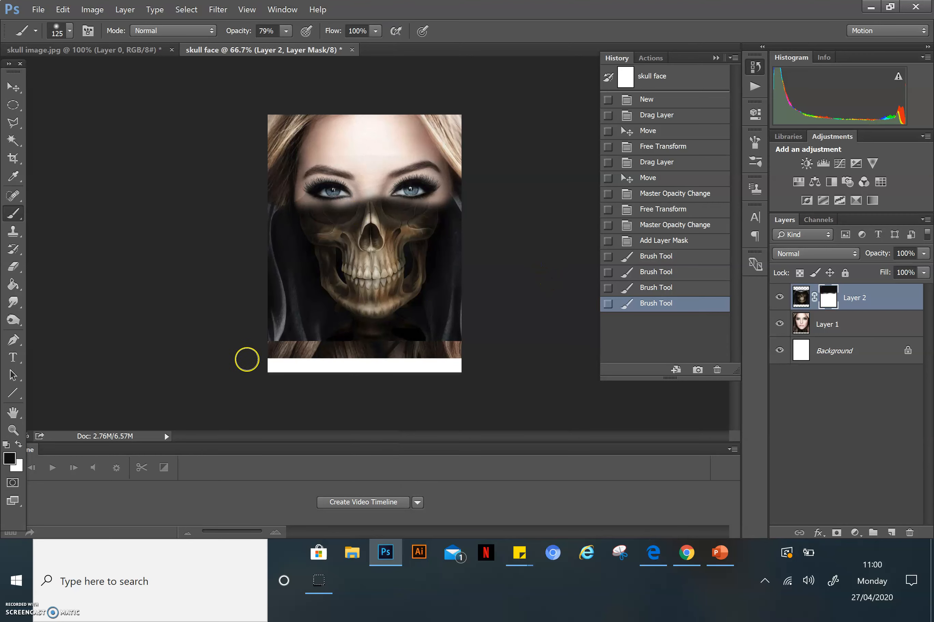
Paint soft black strokes on the skull's mask along its bottom edge and right side to bring back the hair
mouse_move(264, 342)
mouse_down()
mouse_move(308, 365)
mouse_move(279, 346)
mouse_move(312, 351)
mouse_move(271, 335)
mouse_move(301, 355)
mouse_move(314, 349)
mouse_move(262, 315)
mouse_move(332, 362)
mouse_up()
mouse_move(435, 349)
mouse_down()
mouse_move(385, 368)
mouse_move(486, 267)
mouse_move(463, 179)
mouse_up()
click(544, 308)
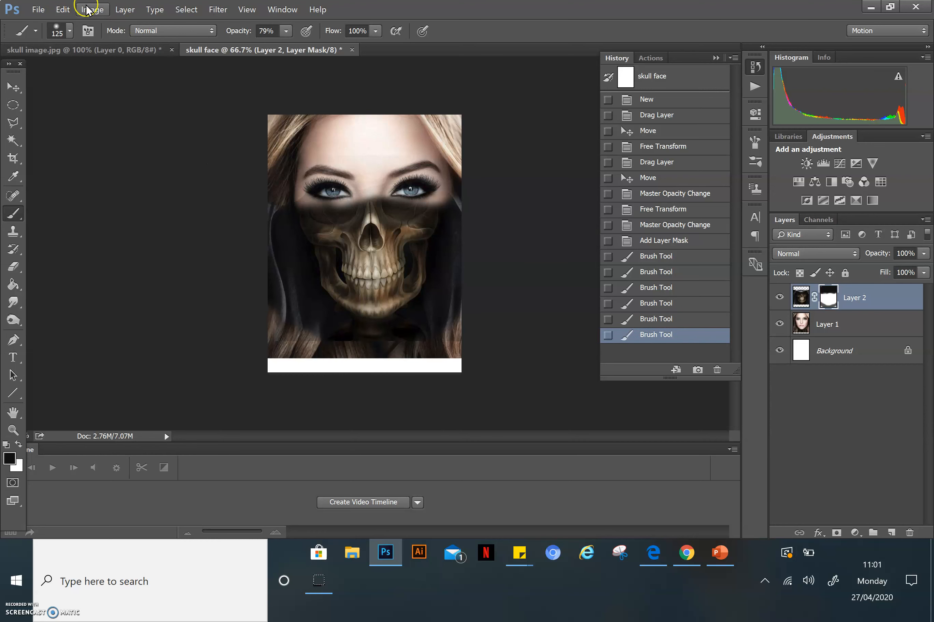
Change the brush tip to the 59 px spatter brush
click(71, 31)
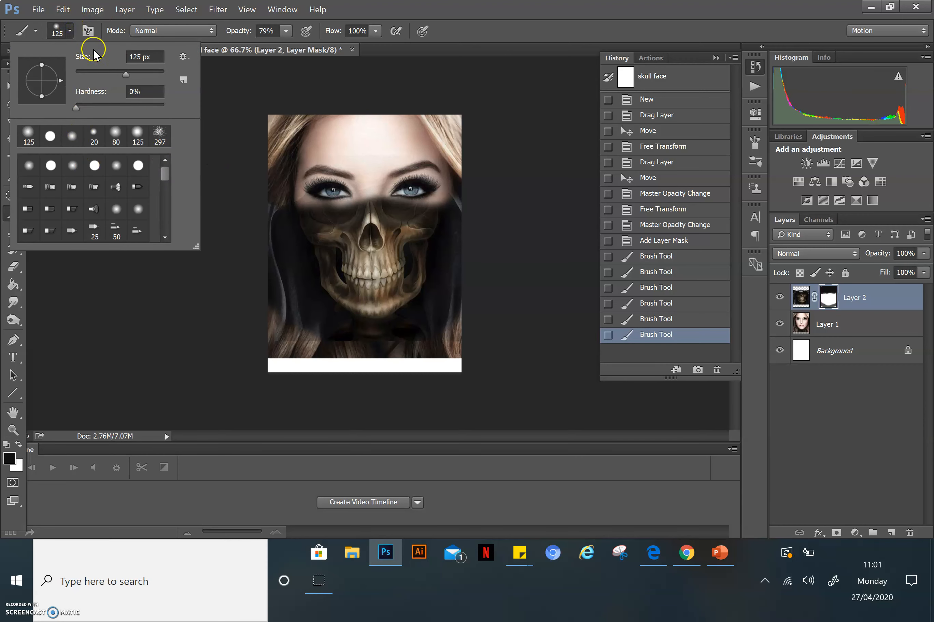
click(88, 31)
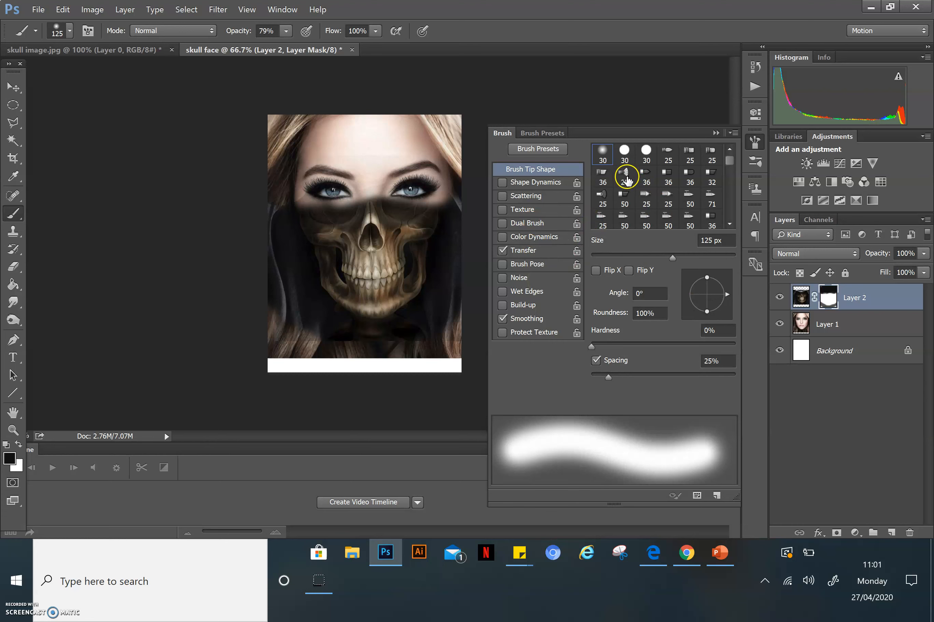
scroll(631, 197, down, 1)
scroll(633, 205, down, 2)
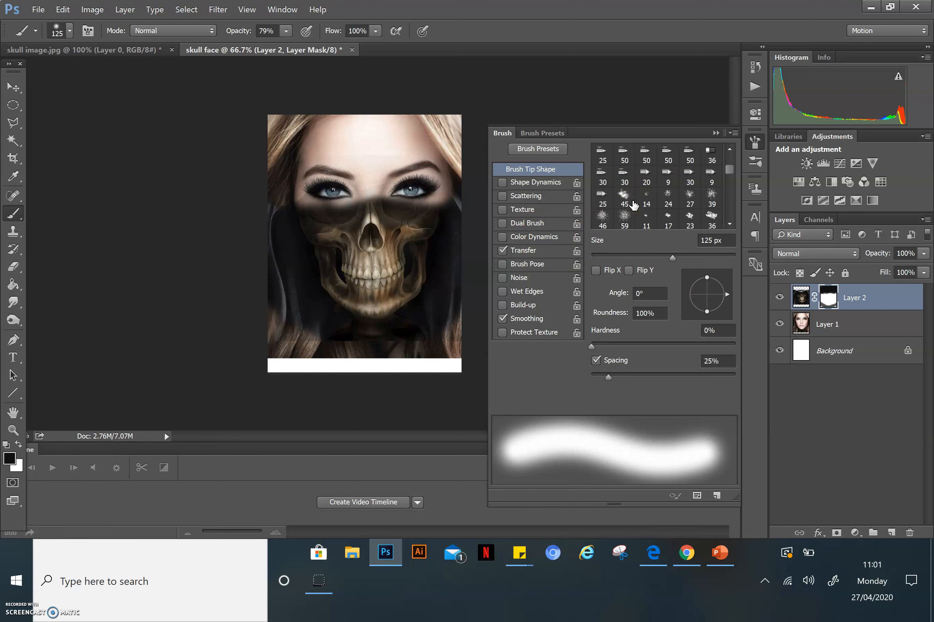
click(603, 214)
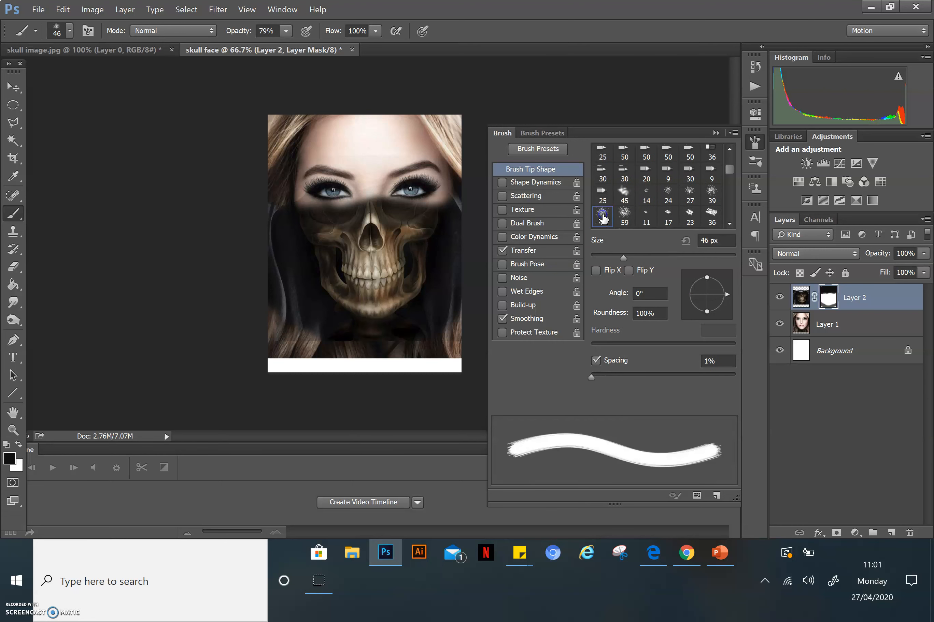
click(623, 215)
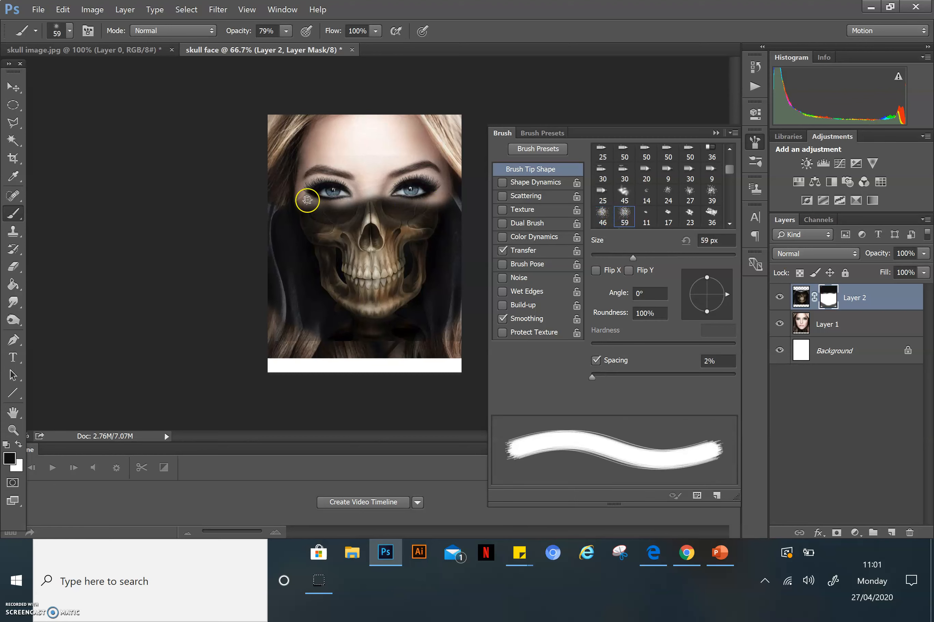
Enlarge the spatter brush to 400 px and dab black on the mask to break up the skull's edge under the left eye and nose bridge
key(bracketright)
key(bracketright)
key(bracketright)
key(bracketright)
key(bracketright)
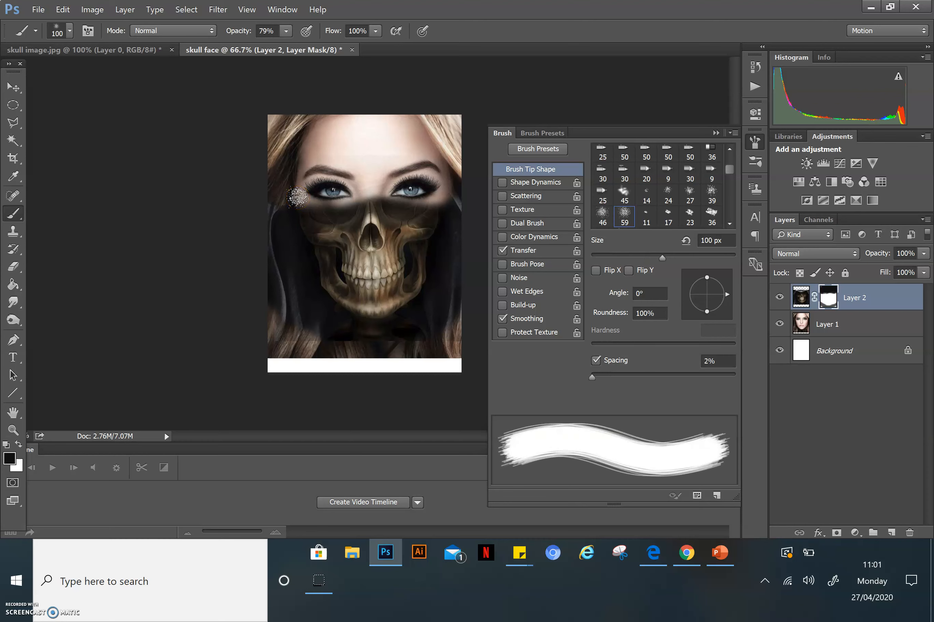
key(bracketright)
key(bracketright)
key(bracketright)
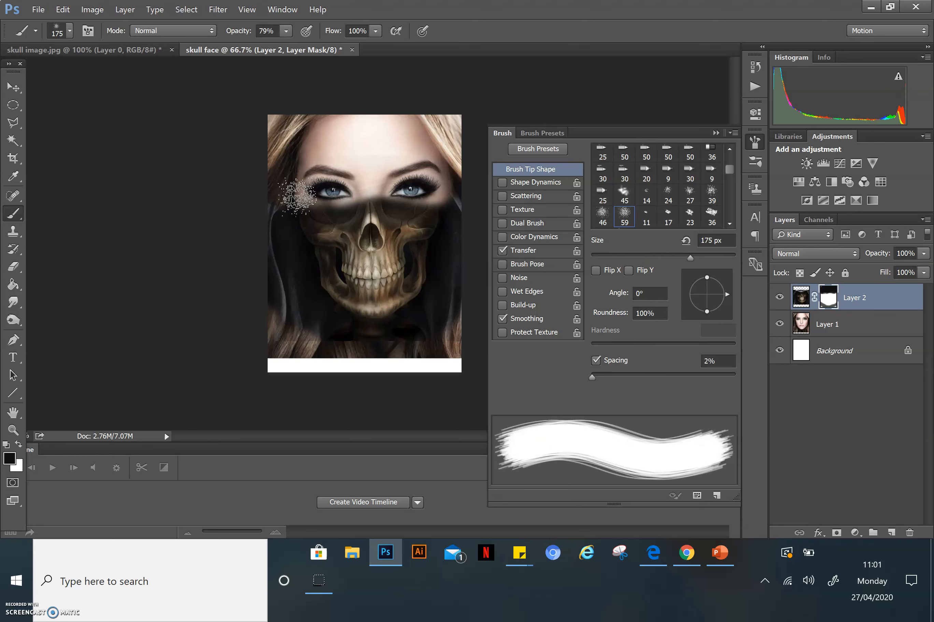
key(bracketright)
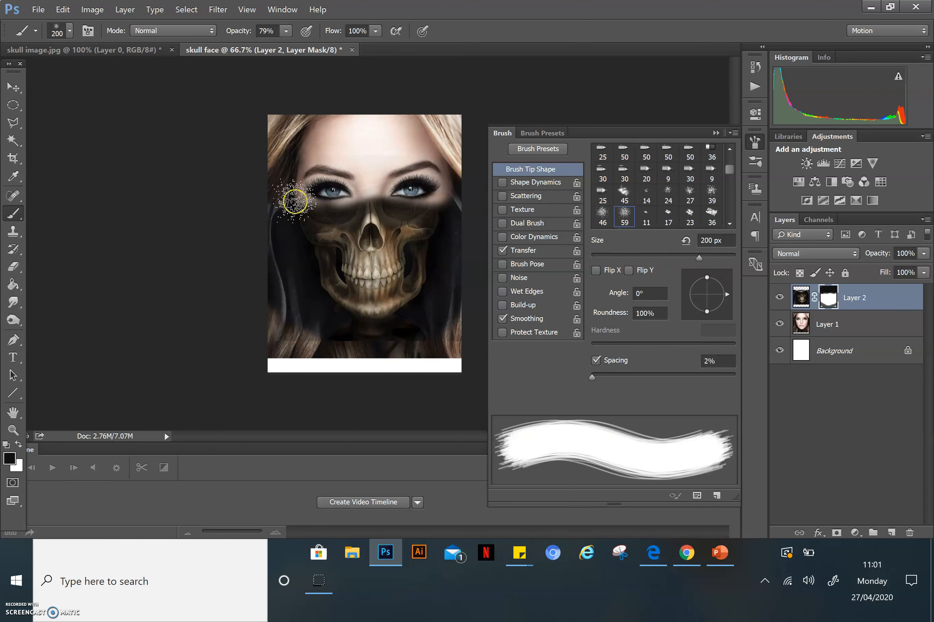
key(bracketright)
key(bracketright)
key(bracketright)
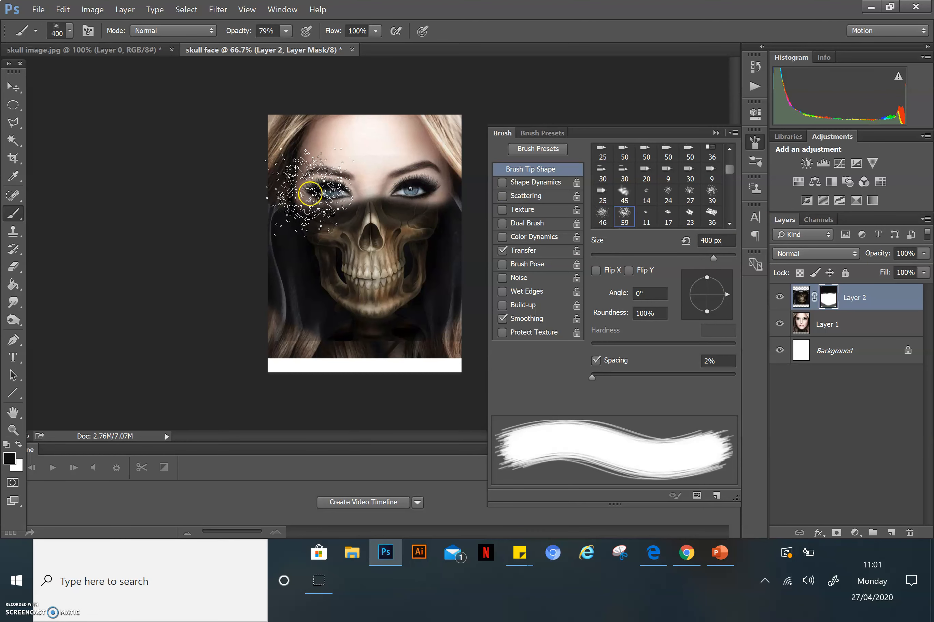
mouse_move(342, 216)
mouse_down()
mouse_move(324, 179)
mouse_move(335, 174)
mouse_move(334, 189)
mouse_move(362, 164)
mouse_move(378, 176)
mouse_up()
click(379, 175)
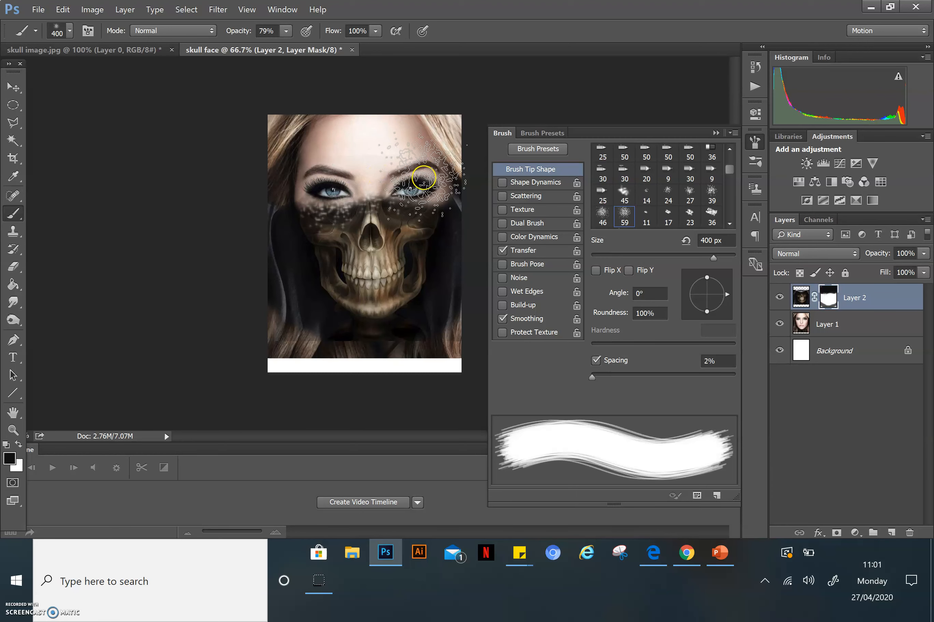
Reduce the spatter brush to 175 px and speckle the mask under the right eye and out to the right-hand hair
key(bracketleft)
key(bracketleft)
key(bracketleft)
key(bracketleft)
click(401, 203)
click(422, 205)
mouse_move(422, 205)
mouse_down()
mouse_move(444, 207)
mouse_move(370, 194)
mouse_move(300, 209)
mouse_move(479, 207)
mouse_move(438, 214)
mouse_move(458, 210)
mouse_move(398, 207)
mouse_up()
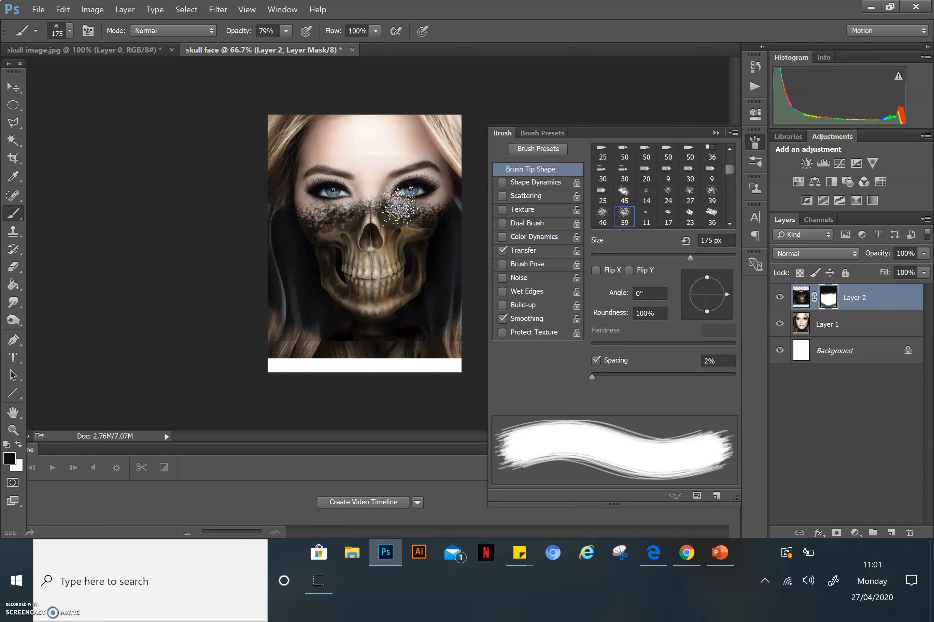
click(380, 211)
click(458, 221)
click(455, 200)
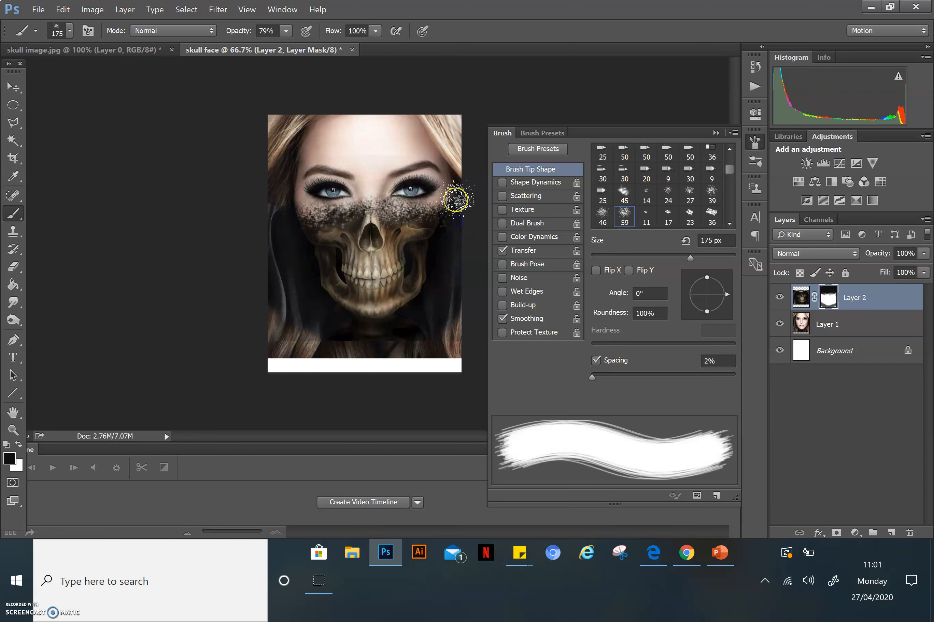
Spatter black on the mask around the skull's lower corners and down the left edge to reveal the hair, then close the brush settings
click(450, 333)
click(319, 325)
click(286, 310)
click(277, 339)
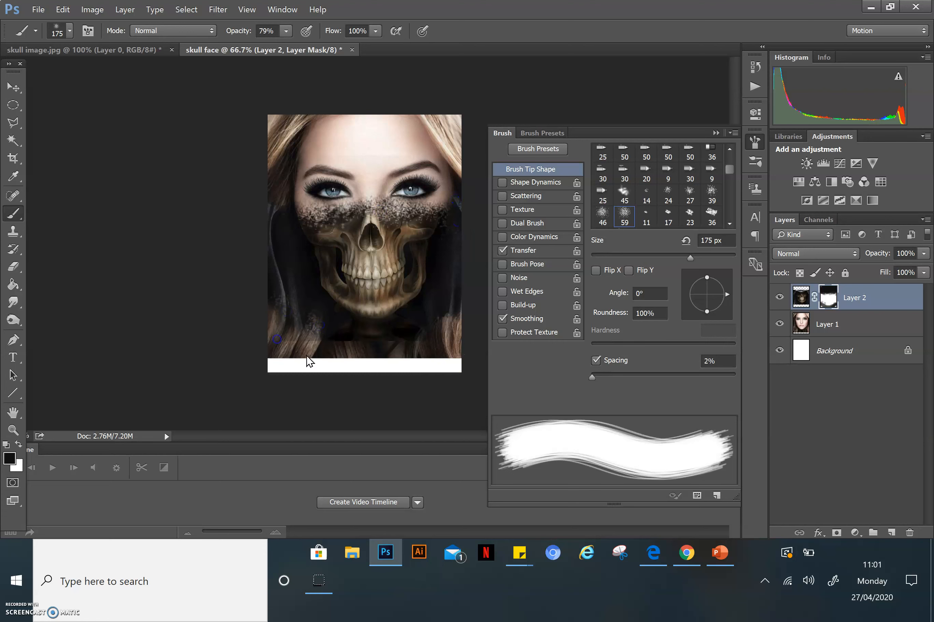
click(451, 316)
click(452, 308)
click(265, 210)
click(264, 232)
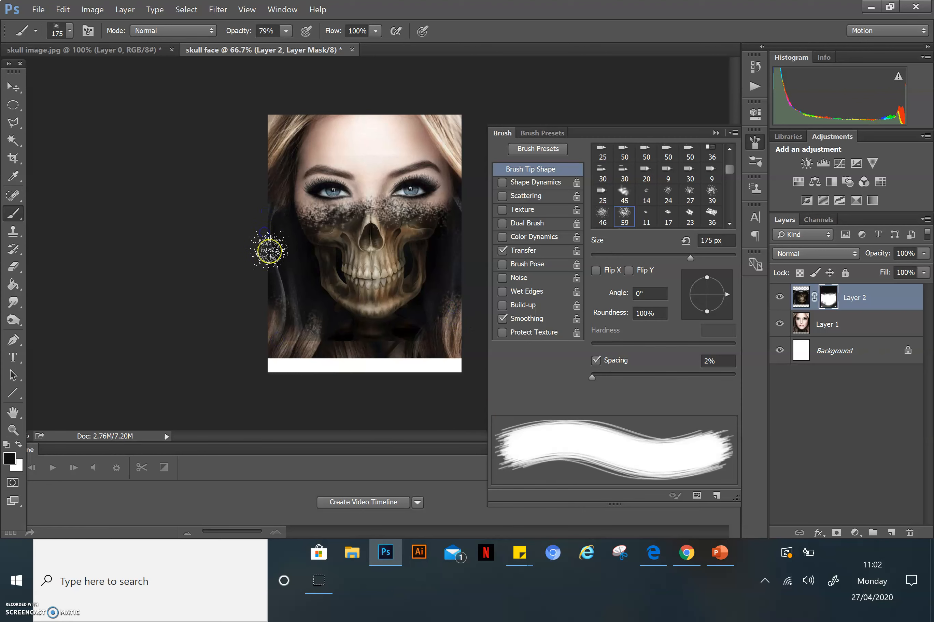
drag(265, 229, 276, 310)
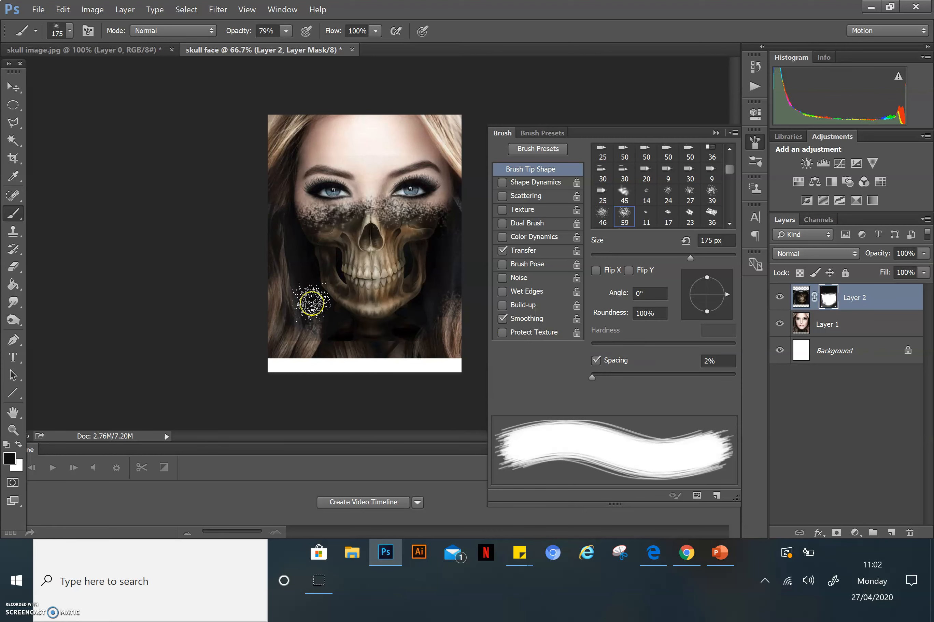
click(267, 256)
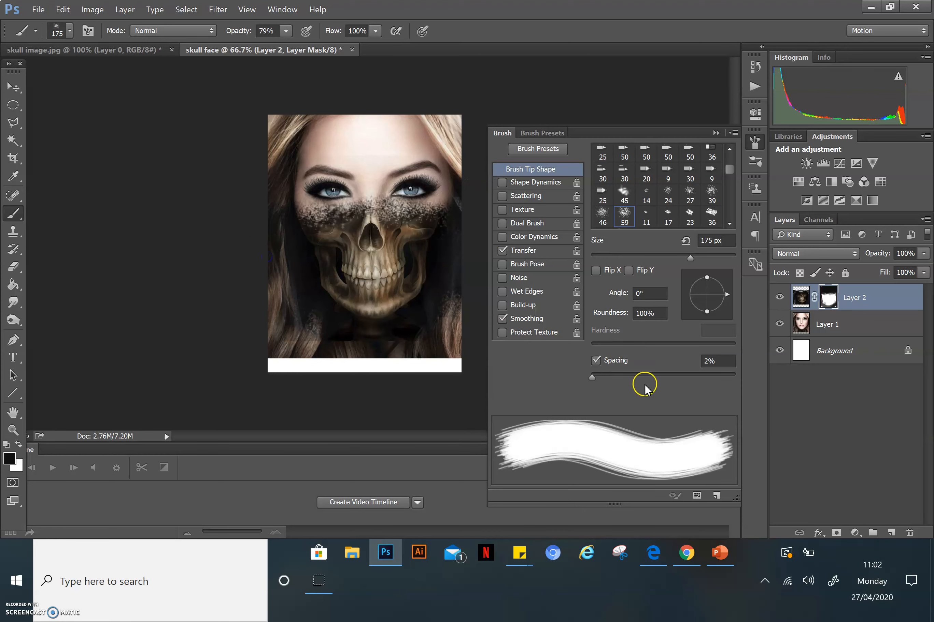
click(716, 132)
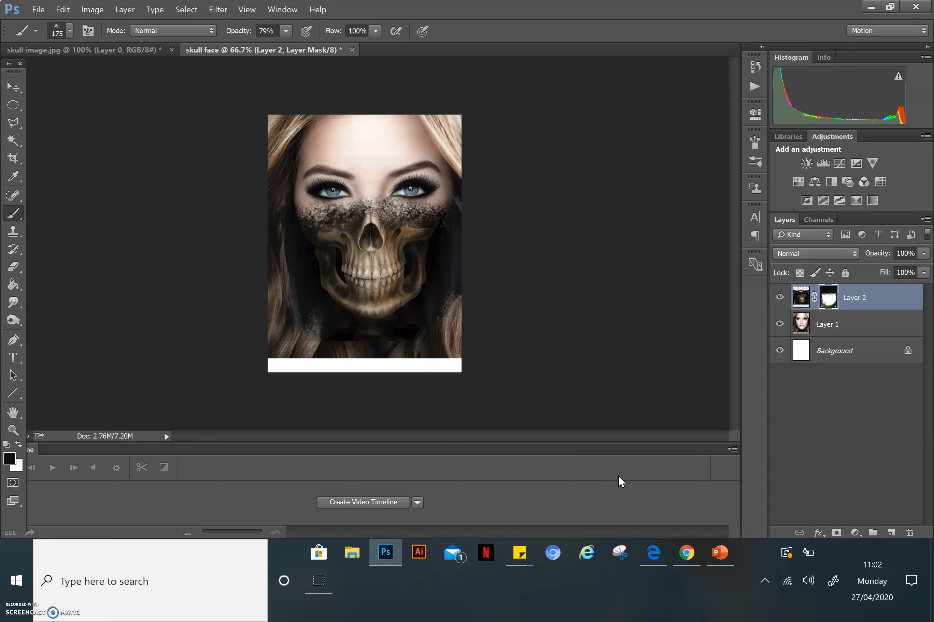
Darken the skin, lashes and brows around both eyes on the portrait layer with the Burn tool
key(ctrl+plus)
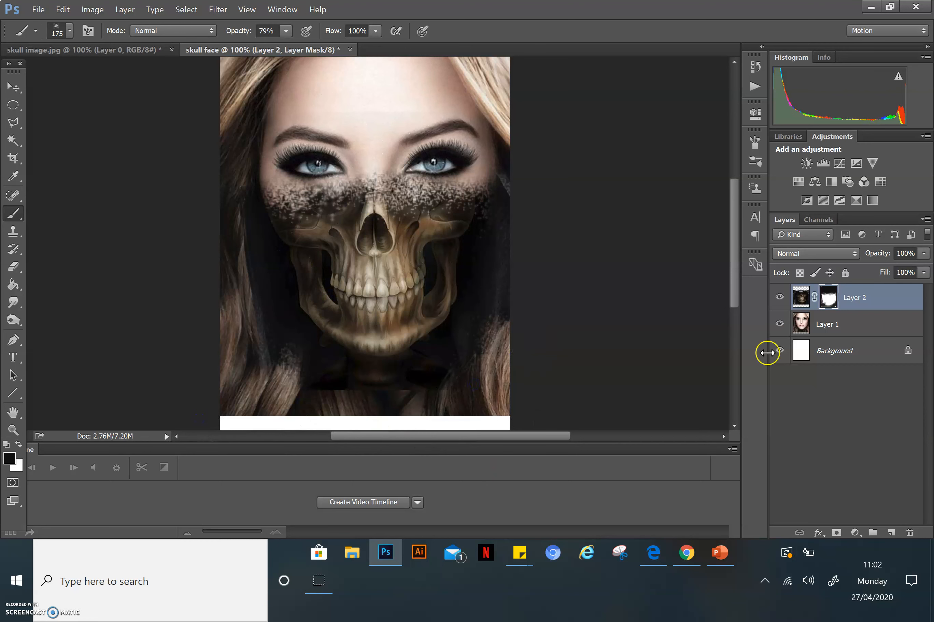
click(854, 325)
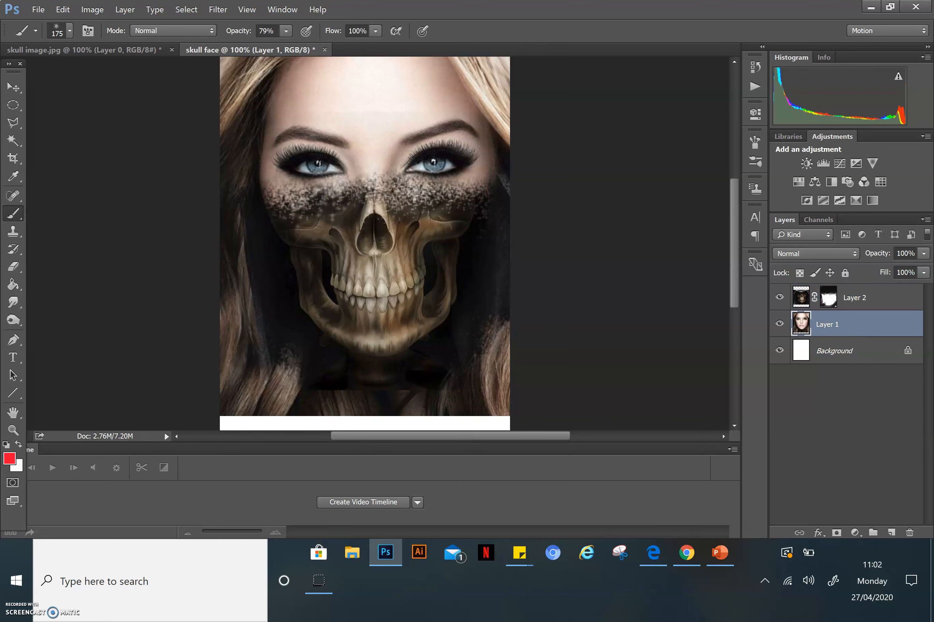
click(10, 322)
right_click(9, 320)
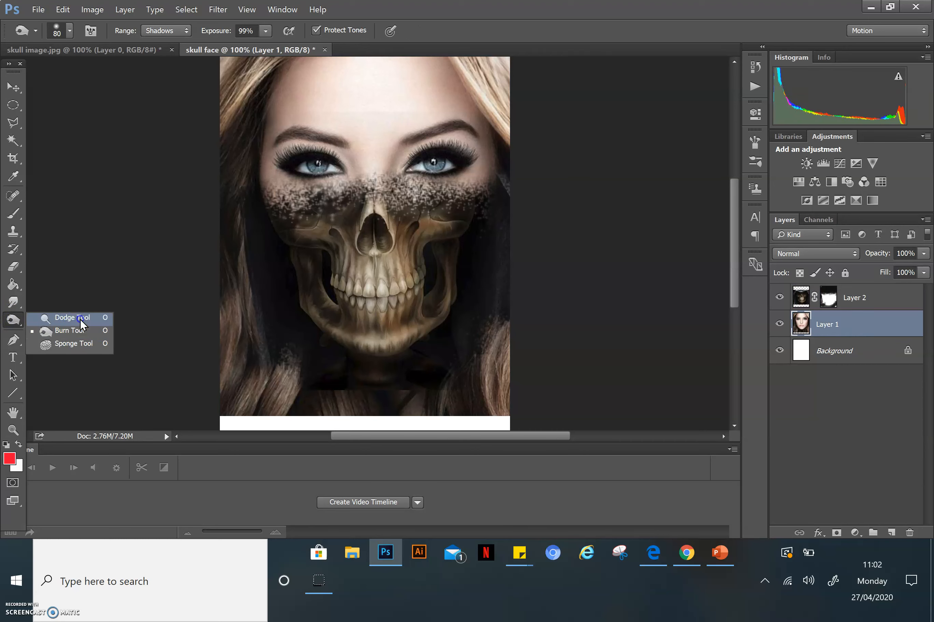
click(72, 330)
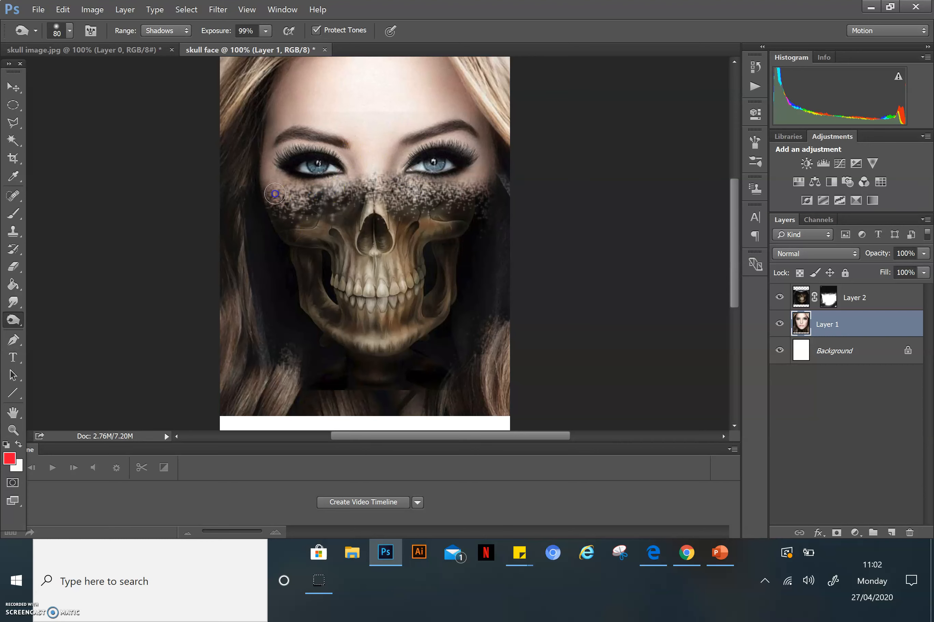
mouse_move(282, 172)
mouse_down()
mouse_move(298, 163)
mouse_move(339, 168)
mouse_move(277, 151)
mouse_move(336, 148)
mouse_move(275, 148)
mouse_up()
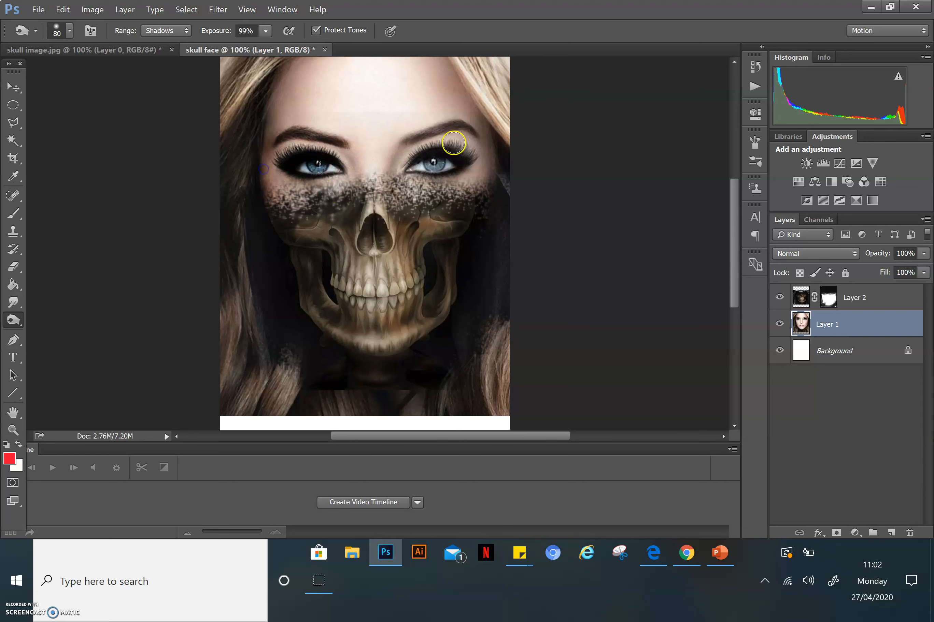
mouse_move(431, 157)
mouse_down()
mouse_move(446, 134)
mouse_move(442, 177)
mouse_move(475, 133)
mouse_move(400, 139)
mouse_up()
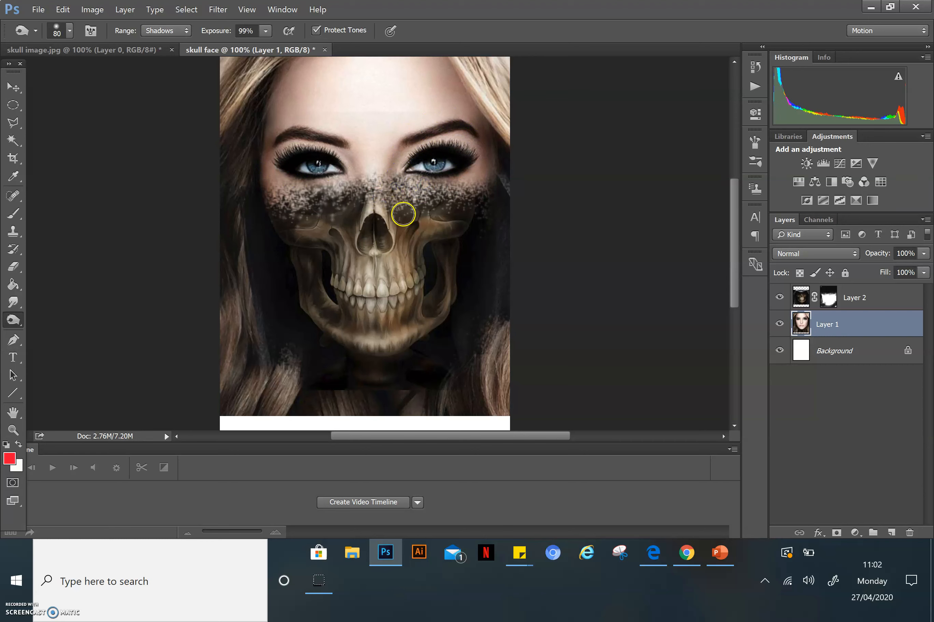
mouse_move(425, 190)
mouse_down()
mouse_move(451, 169)
mouse_move(496, 173)
mouse_move(505, 220)
mouse_move(476, 95)
mouse_move(478, 116)
mouse_up()
Burn the portrait's hair along both sides and the bottom, and touch up the speckled skin below the eyes
drag(484, 228, 485, 227)
mouse_move(259, 86)
mouse_down()
mouse_move(271, 84)
mouse_move(259, 135)
mouse_move(270, 201)
mouse_up()
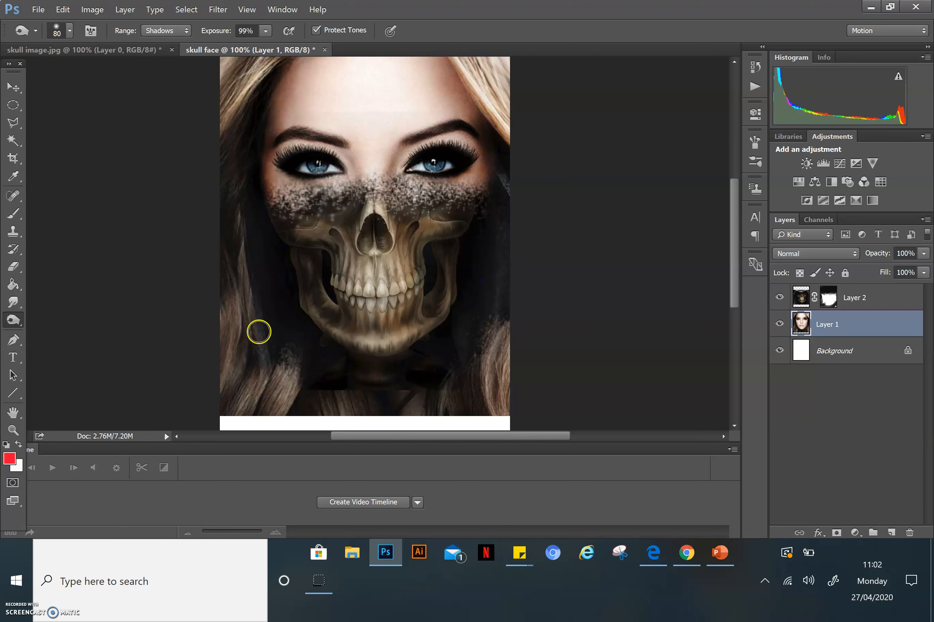
mouse_move(241, 256)
mouse_down()
mouse_move(240, 323)
mouse_move(238, 246)
mouse_move(223, 402)
mouse_move(272, 402)
mouse_move(240, 368)
mouse_move(255, 364)
mouse_move(314, 383)
mouse_move(236, 325)
mouse_move(346, 446)
mouse_move(416, 439)
mouse_move(314, 395)
mouse_move(412, 418)
mouse_move(482, 400)
mouse_move(493, 360)
mouse_move(468, 444)
mouse_move(513, 324)
mouse_move(503, 305)
mouse_move(490, 371)
mouse_move(500, 358)
mouse_move(501, 348)
mouse_move(486, 363)
mouse_up()
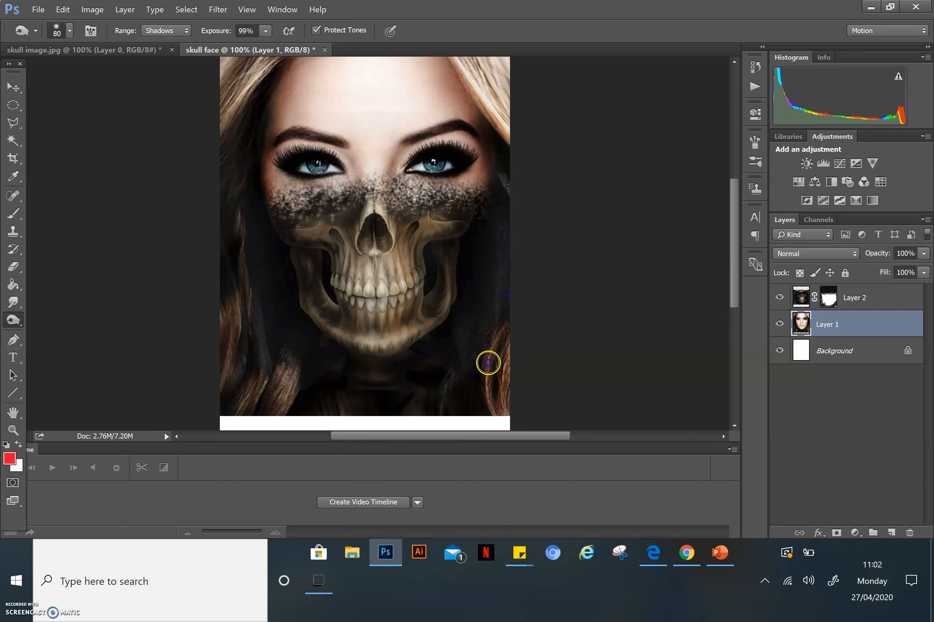
drag(478, 400, 453, 360)
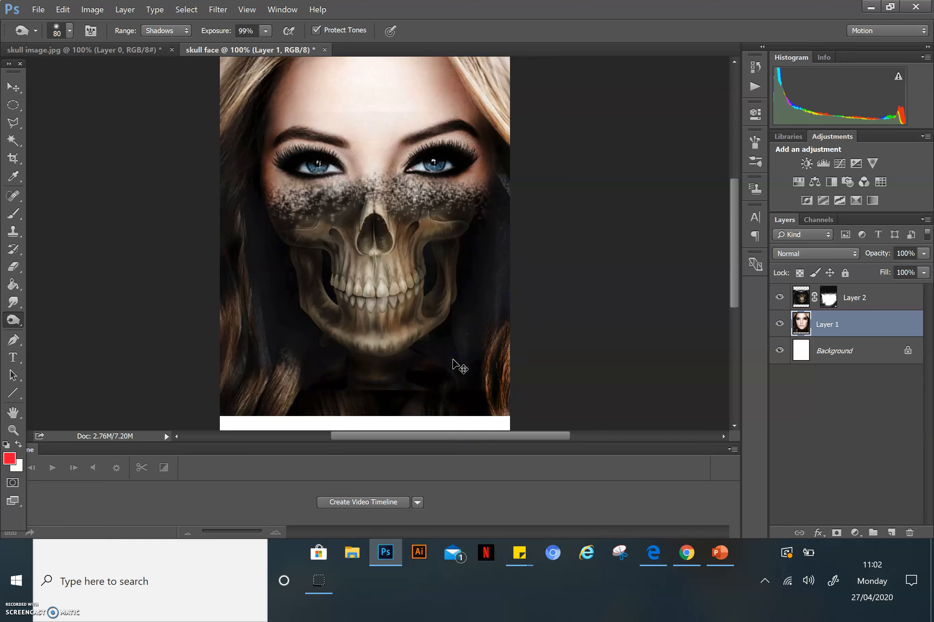
click(341, 207)
mouse_move(387, 198)
mouse_down()
mouse_move(403, 170)
mouse_move(396, 171)
mouse_up()
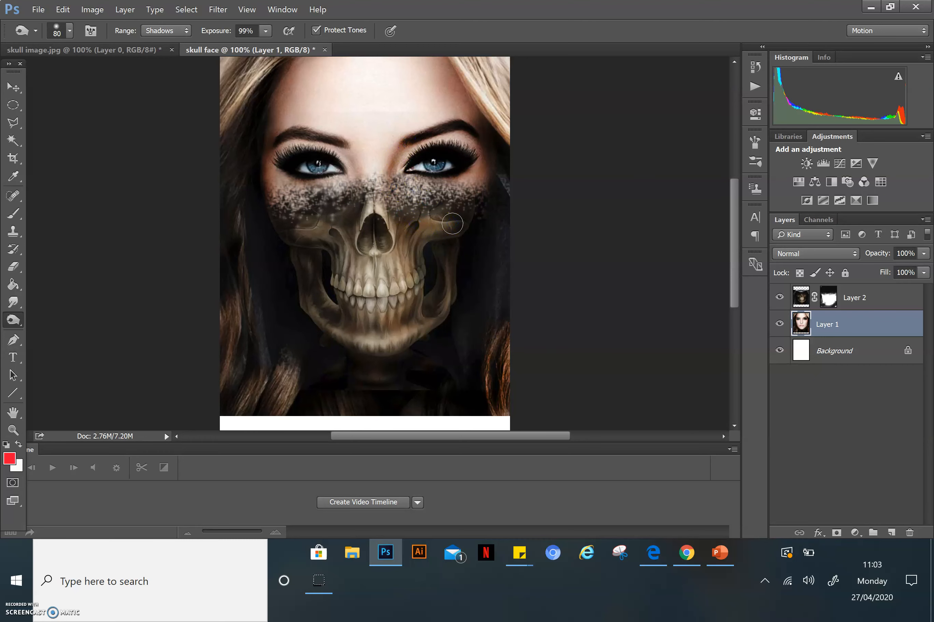
key(alt+Tab)
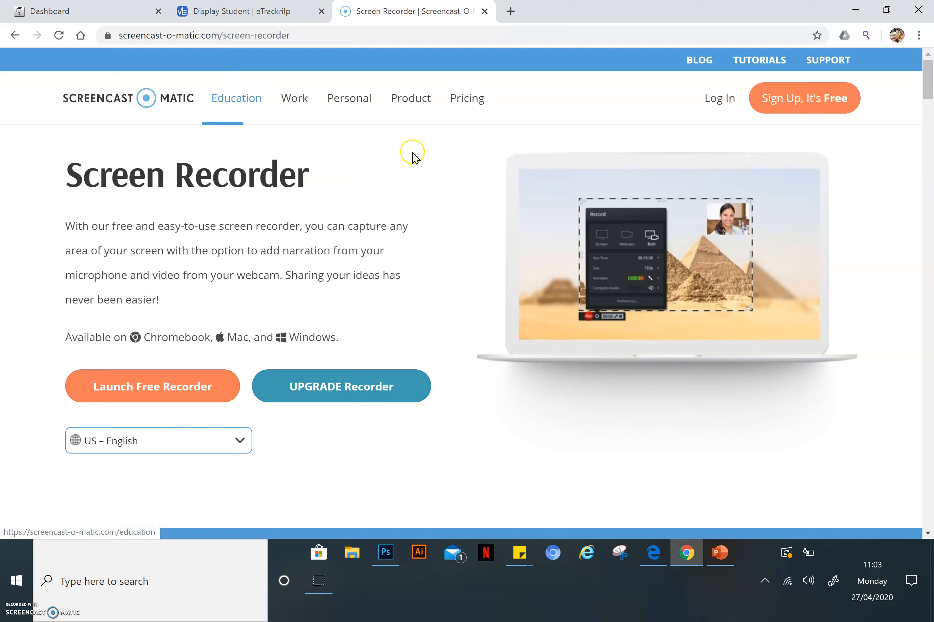
key(alt+Tab)
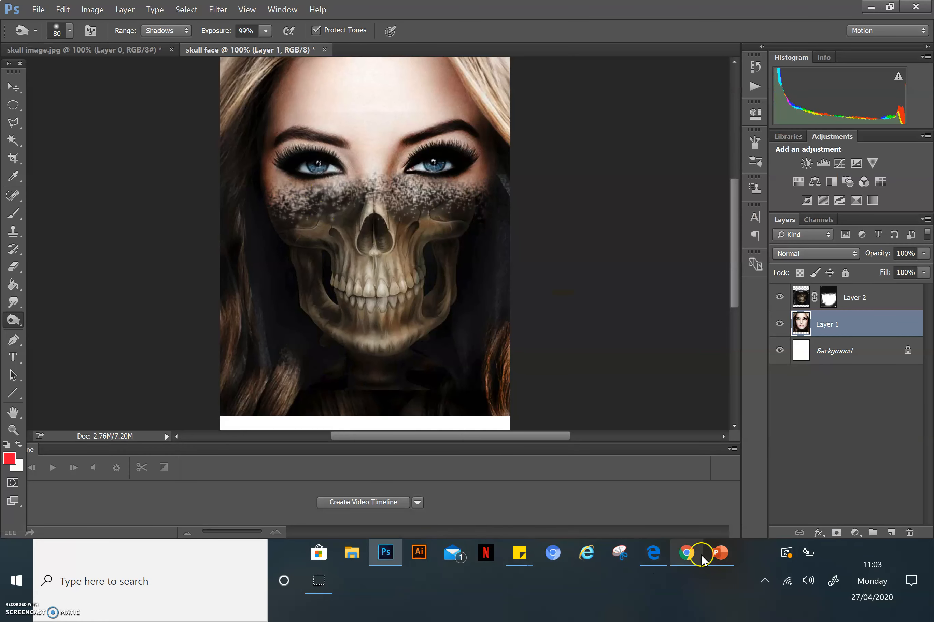
Copy the cyan circle picture from slide 2 of the PowerPoint presentation, paste it into the Photoshop skull face composite, and move its layer above Layer 2
click(718, 551)
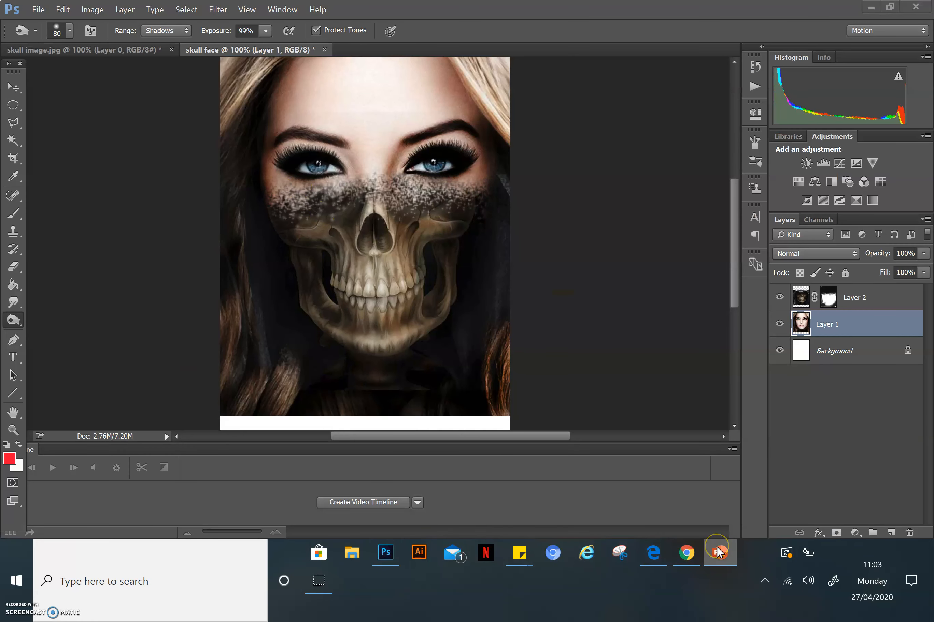
right_click(408, 412)
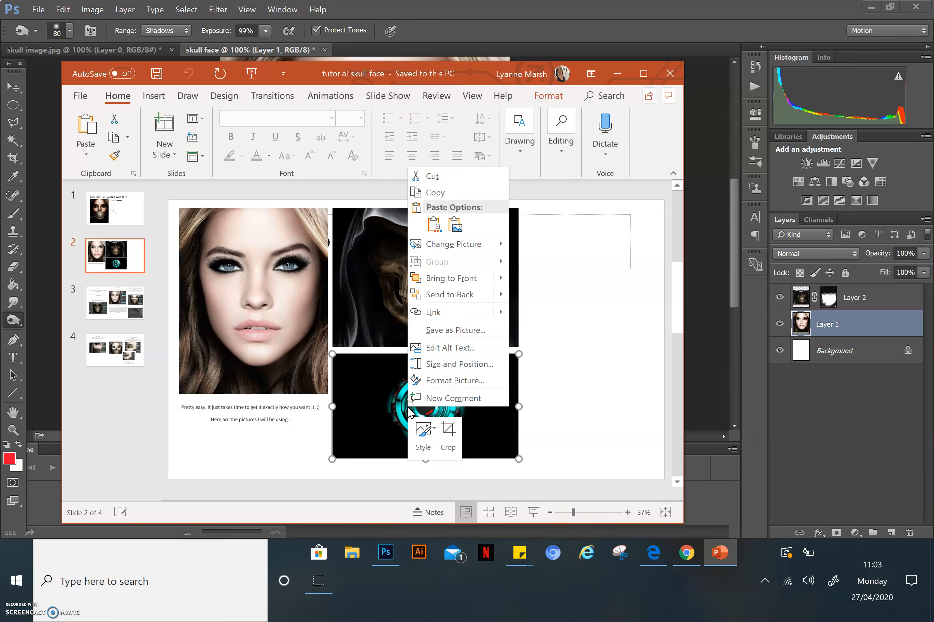
click(442, 193)
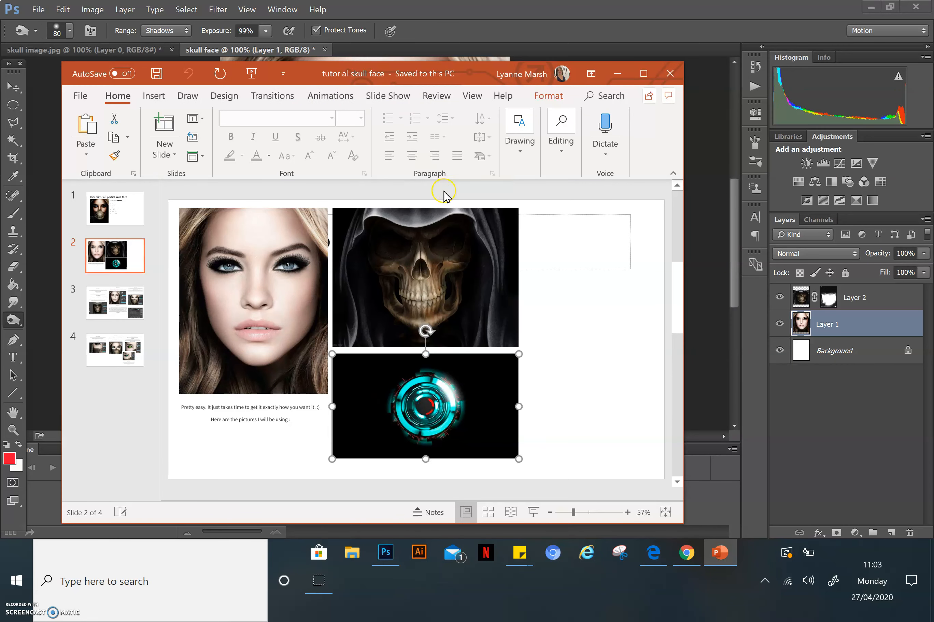
key(alt+Tab)
key(ctrl+v)
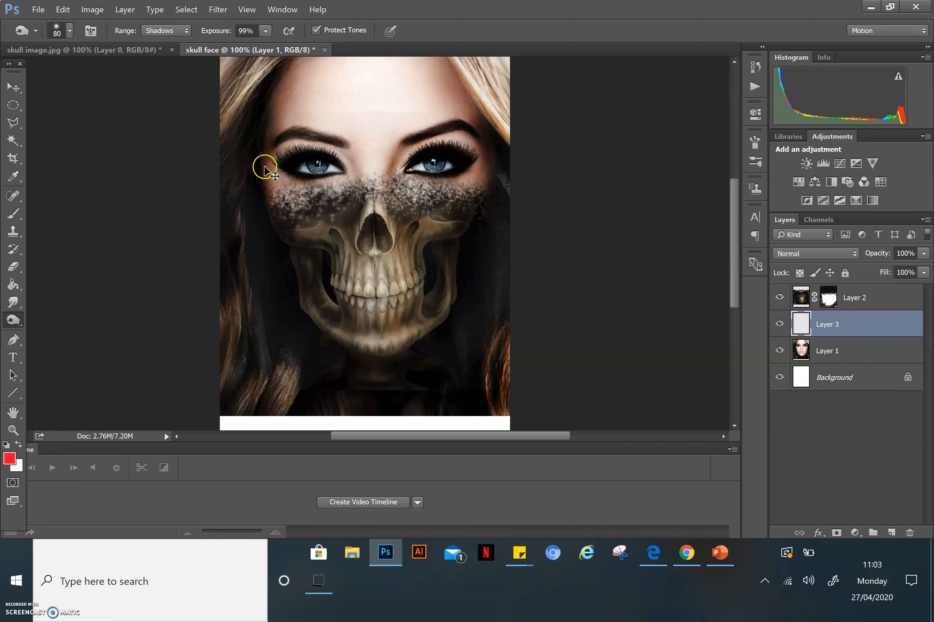
drag(844, 323, 847, 298)
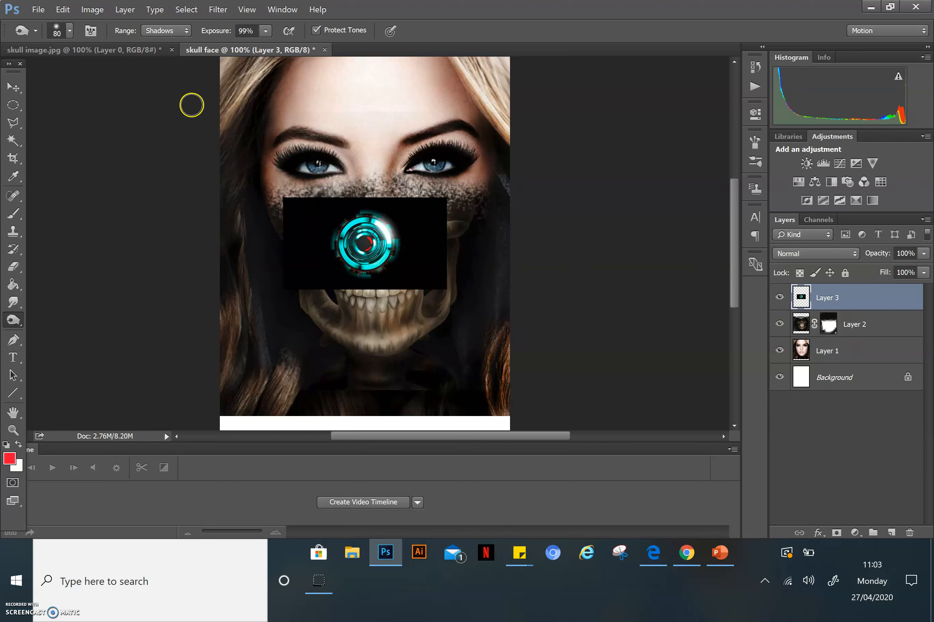
Remove the black background around the cyan circle on Layer 3 with the Magic Wand, then clear the selection
click(10, 141)
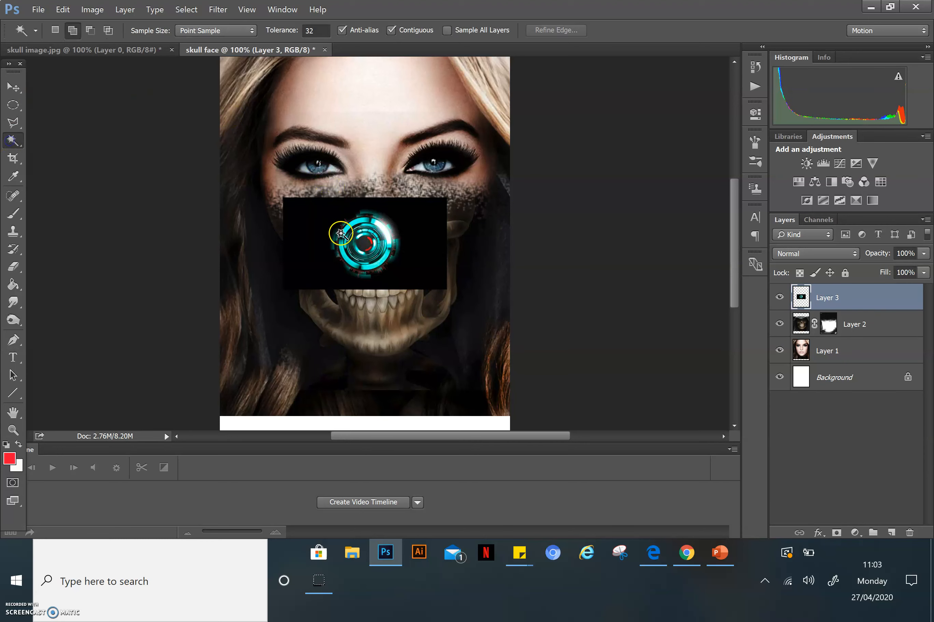
click(306, 225)
key(Delete)
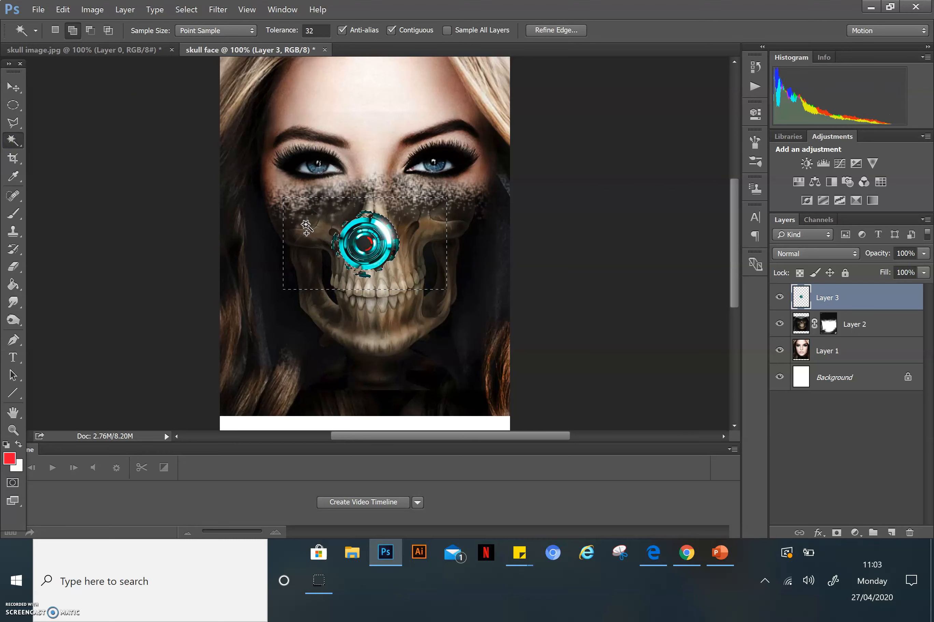
key(ctrl+t)
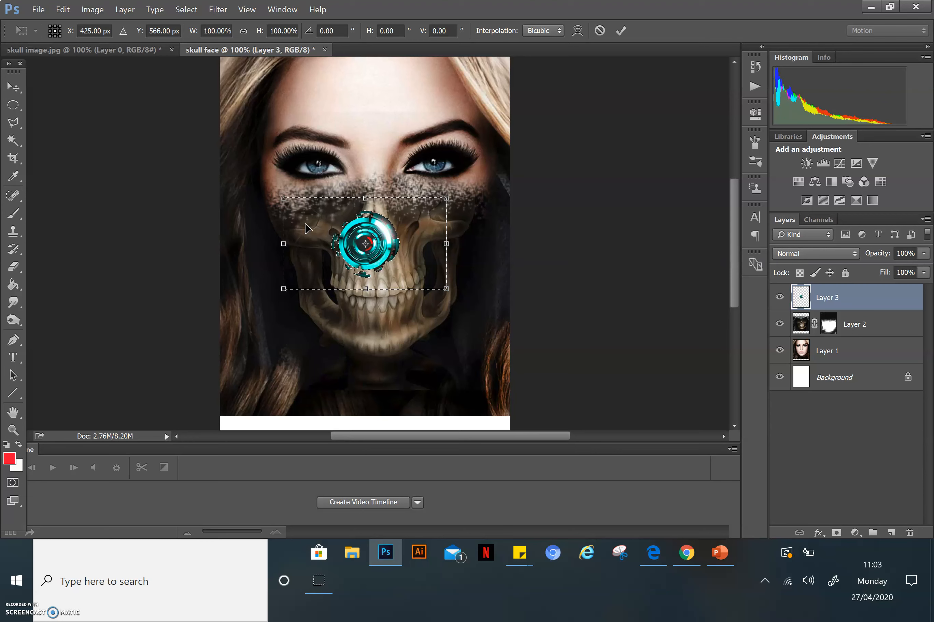
click(162, 15)
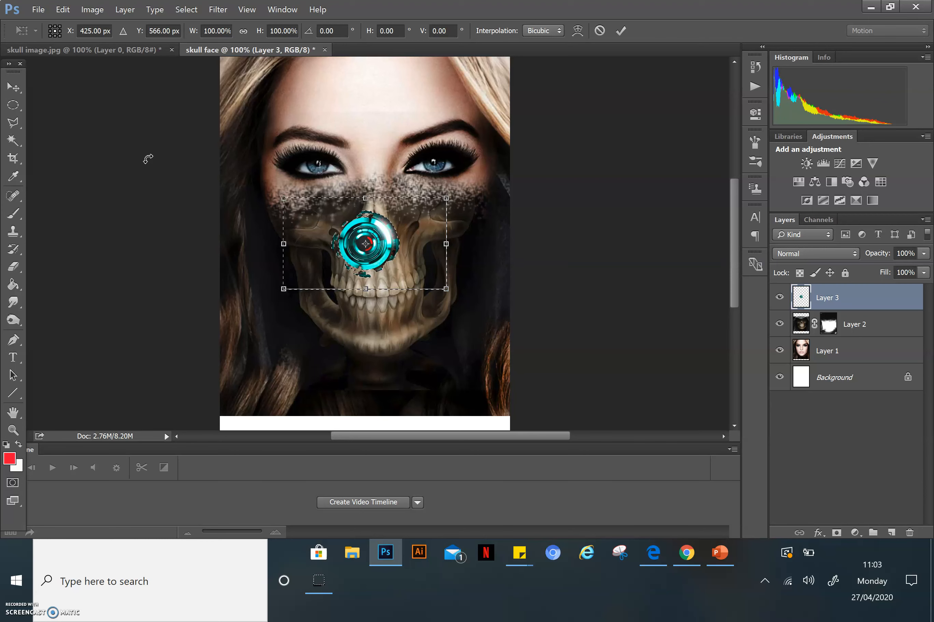
key(Return)
key(w)
key(ctrl+d)
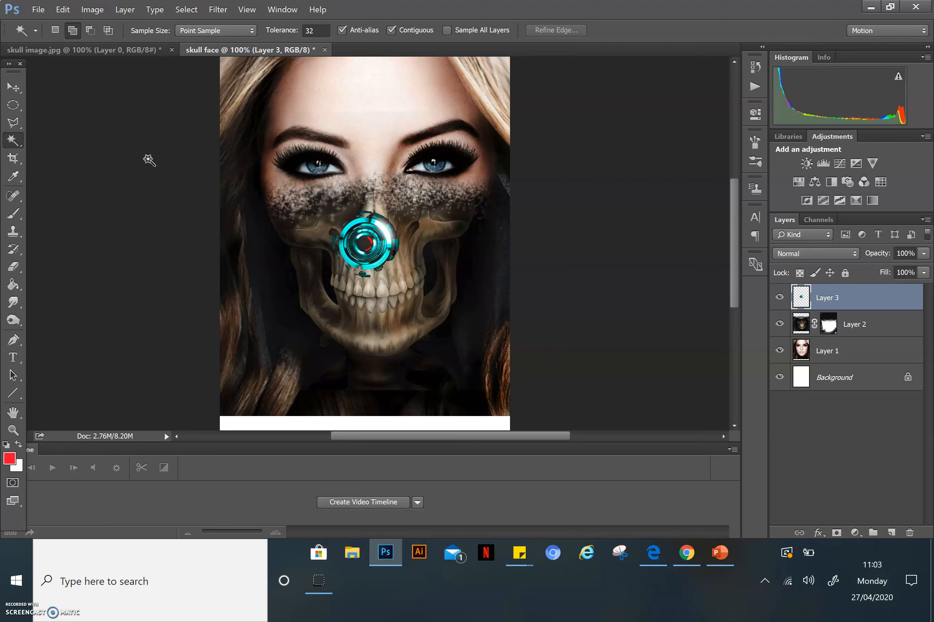
Move the cyan circle over the left-hand eye and scale it down to about 55%, centred on the iris
click(13, 86)
drag(366, 244, 312, 170)
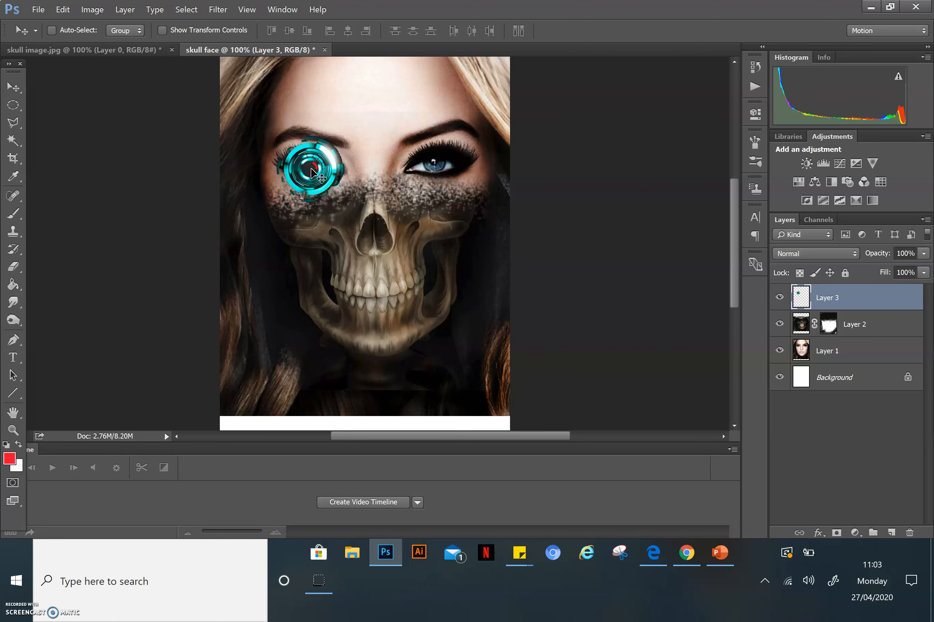
key(ctrl+t)
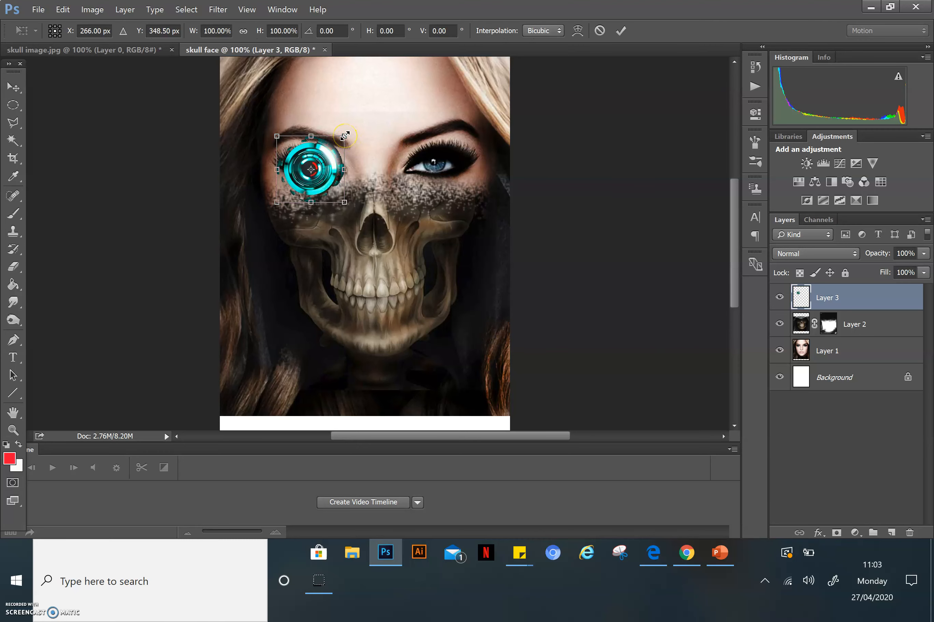
drag(344, 135, 326, 160)
click(309, 174)
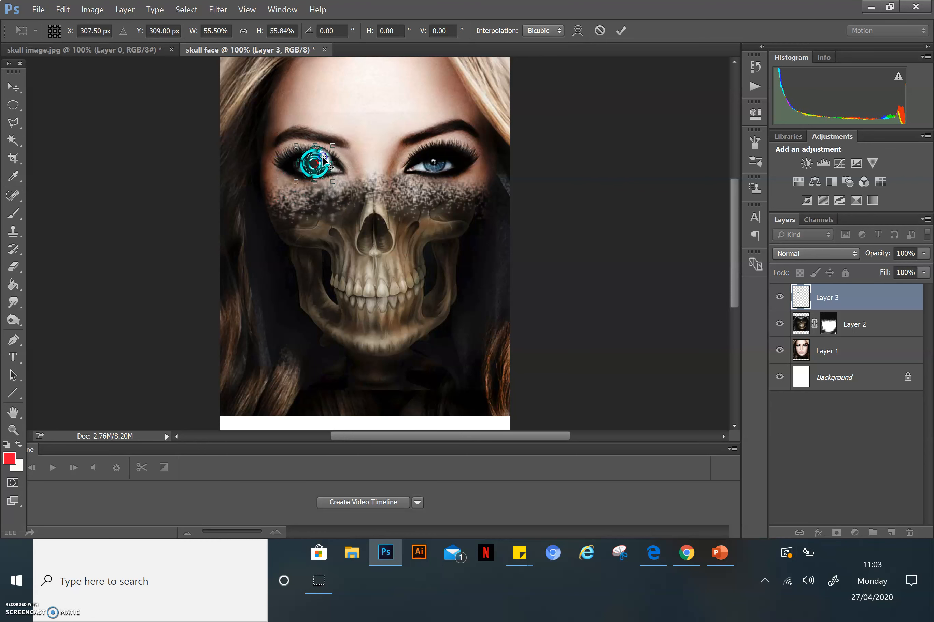
Lower the cyan circle layer's opacity to 38% and apply the transform over the left-hand eye
drag(923, 268, 879, 268)
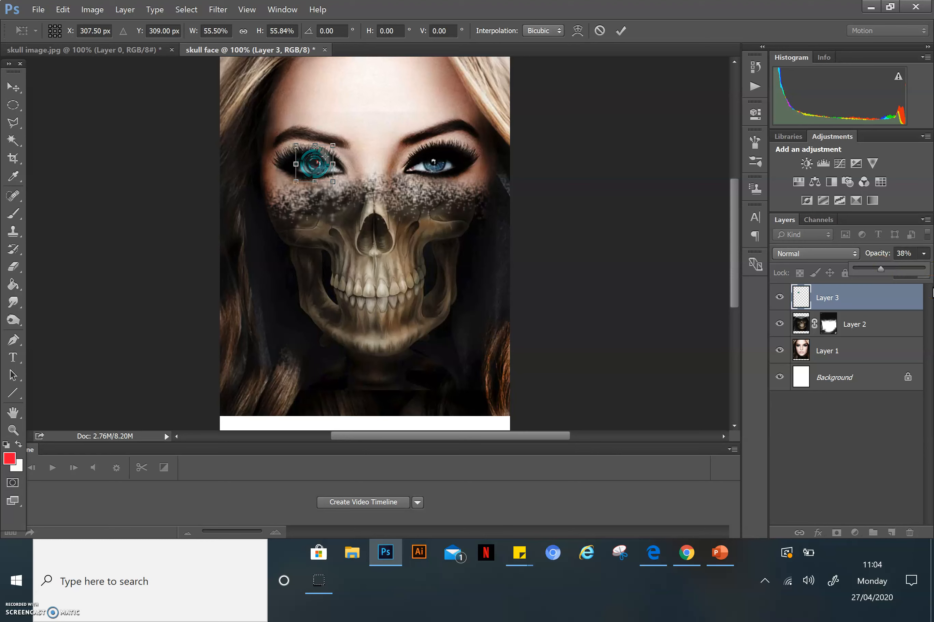
click(463, 177)
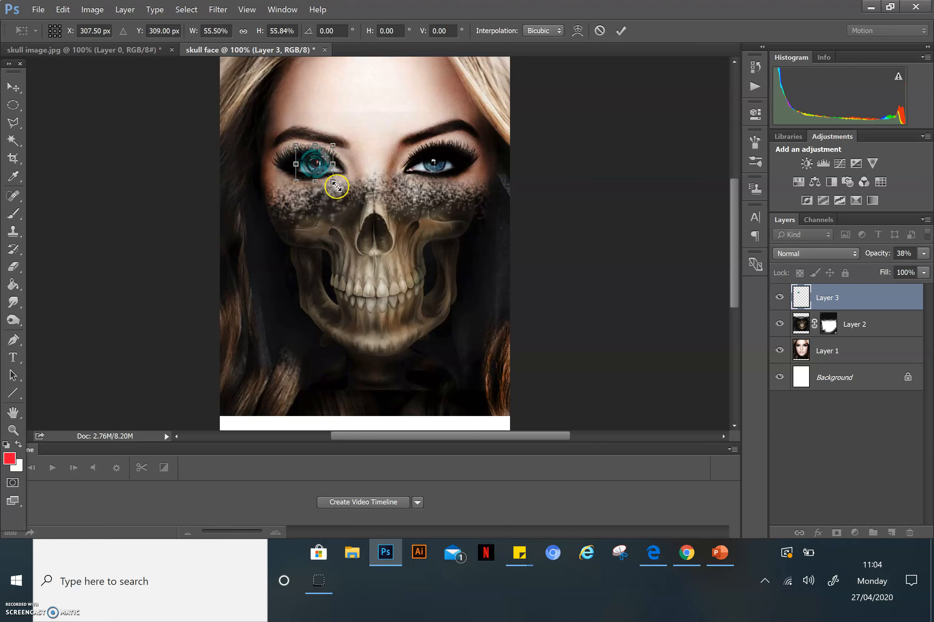
drag(334, 184, 333, 182)
key(Return)
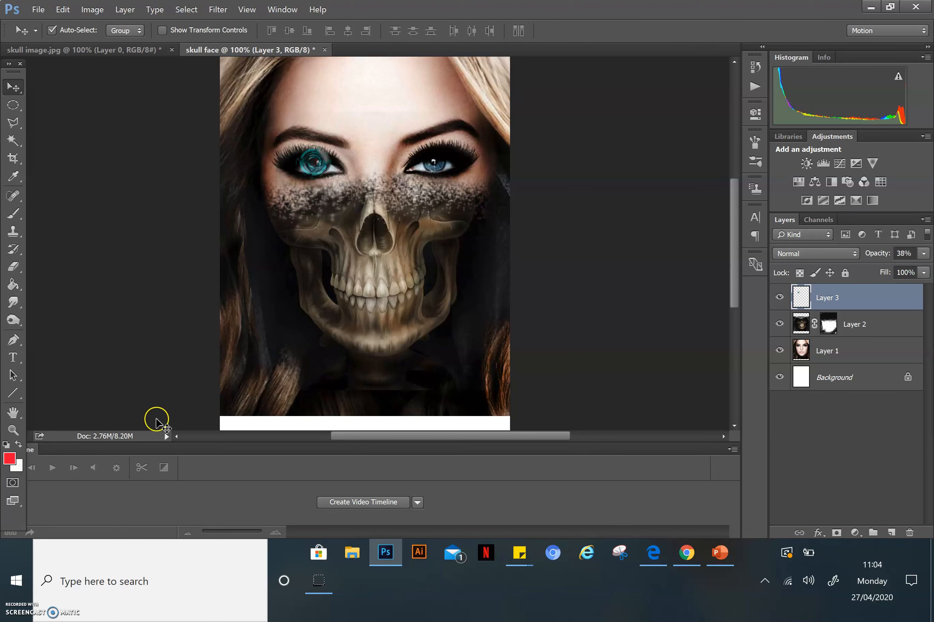
Shrink the cyan circle on Layer 3 to match the left-hand iris and erase the parts overlapping the eyelid with the Eraser
click(395, 188)
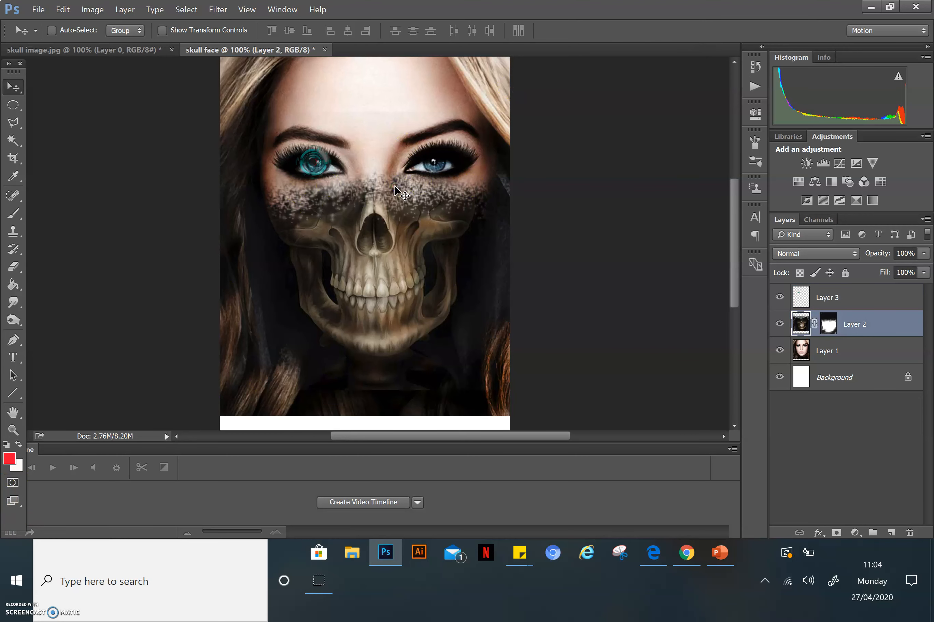
key(ctrl+plus)
mouse_move(242, 158)
mouse_down()
mouse_move(240, 208)
mouse_move(237, 172)
mouse_up()
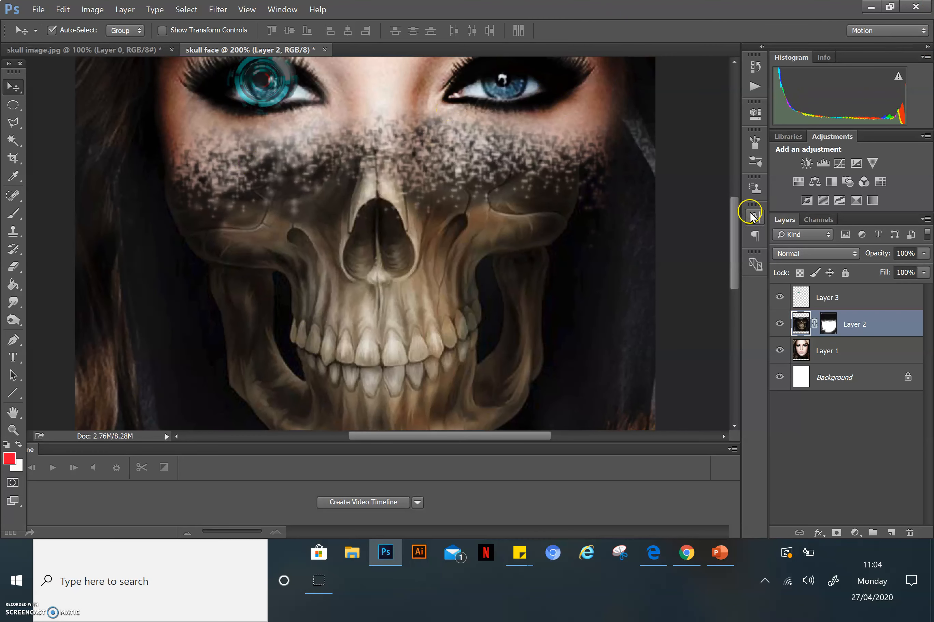
drag(738, 213, 737, 193)
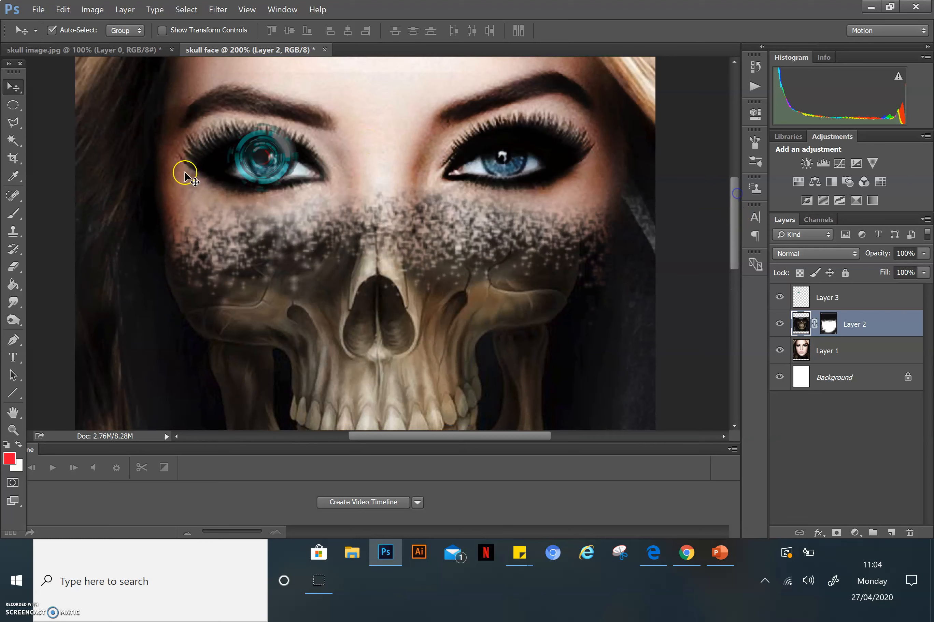
key(ctrl+t)
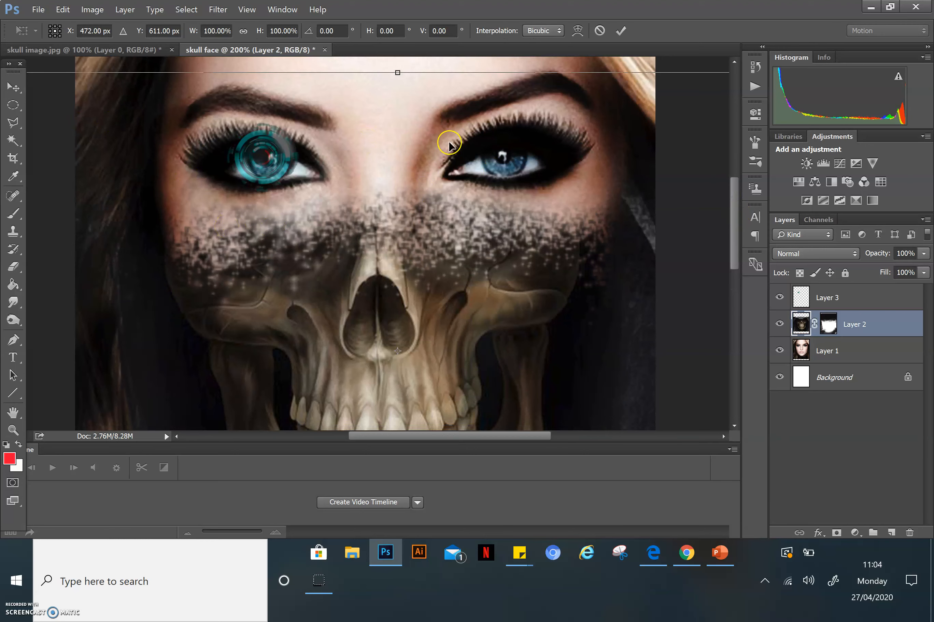
key(Return)
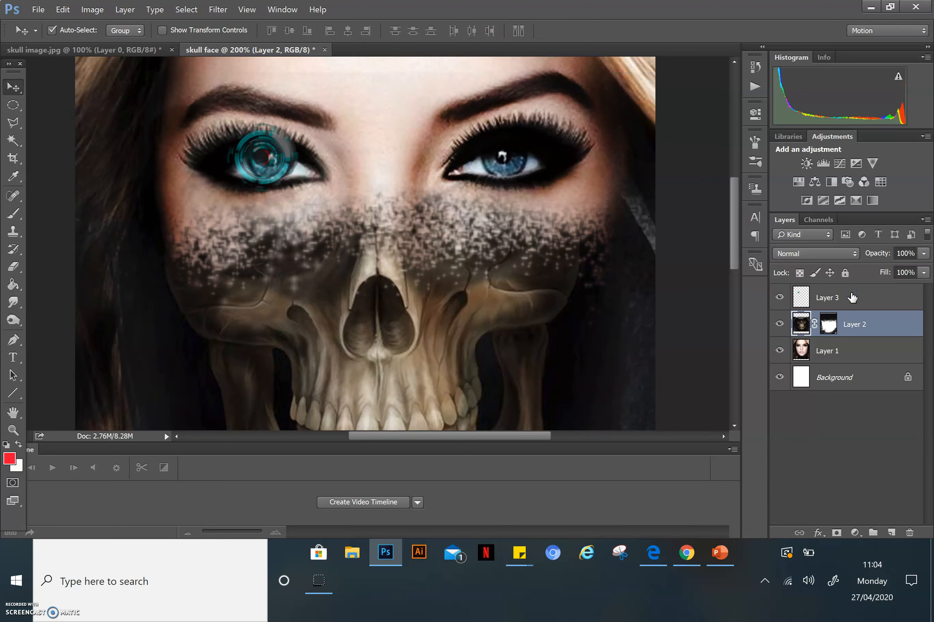
click(852, 297)
key(ctrl+t)
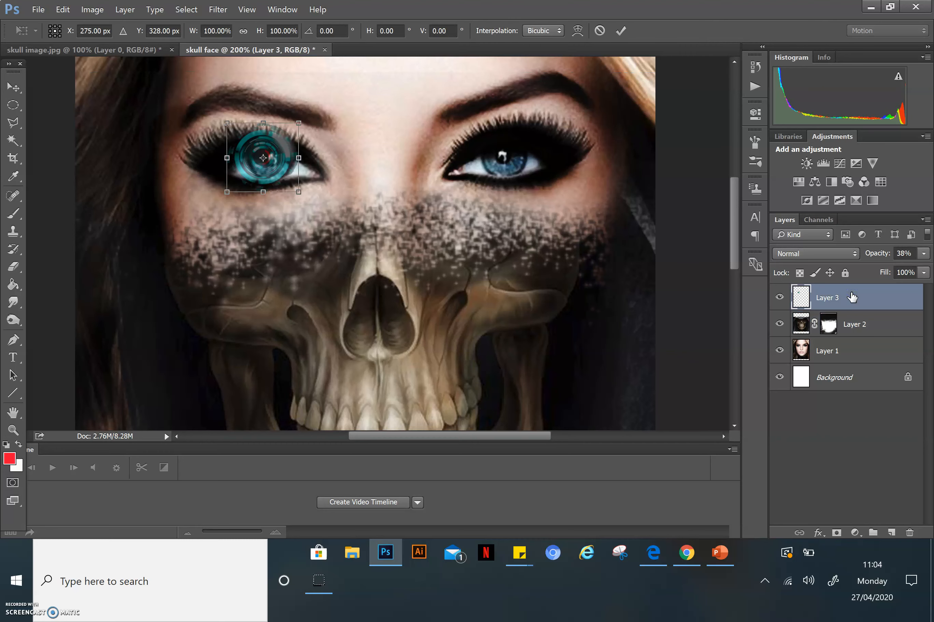
drag(302, 119, 284, 157)
key(Return)
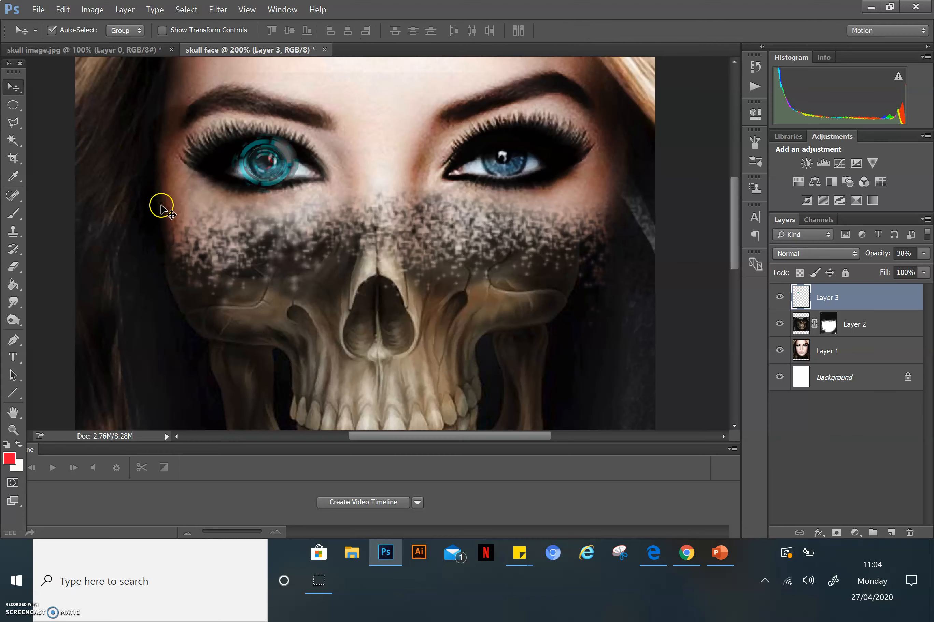
click(12, 266)
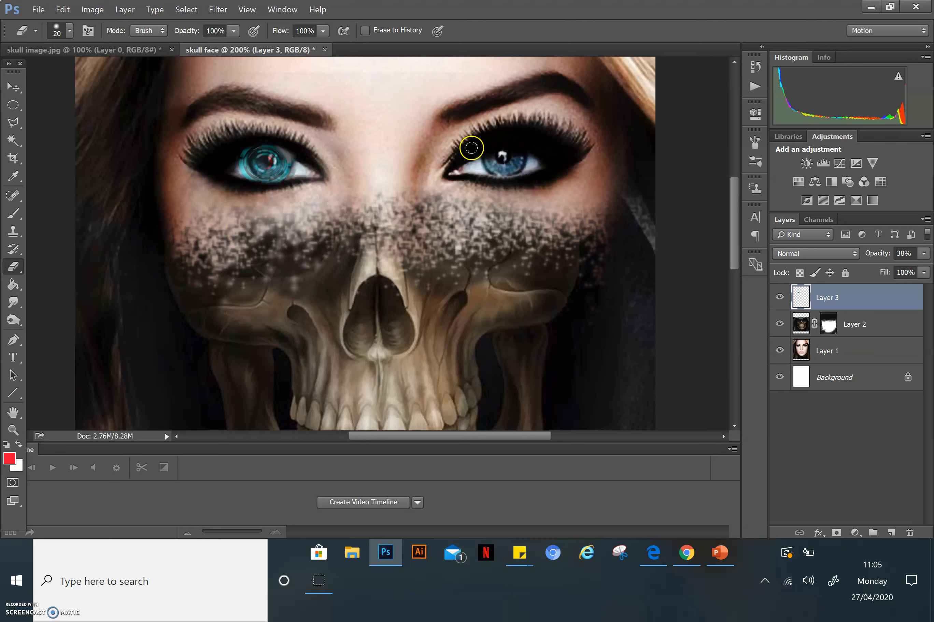
Make an elliptical selection around the right-hand iris and add a new layer above Layer 3
click(13, 105)
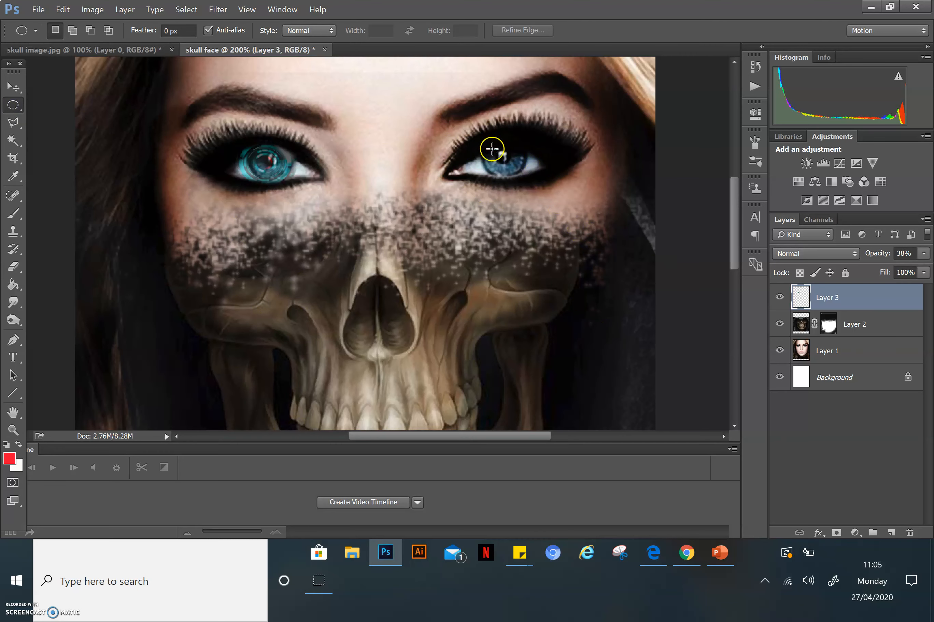
drag(484, 136, 526, 173)
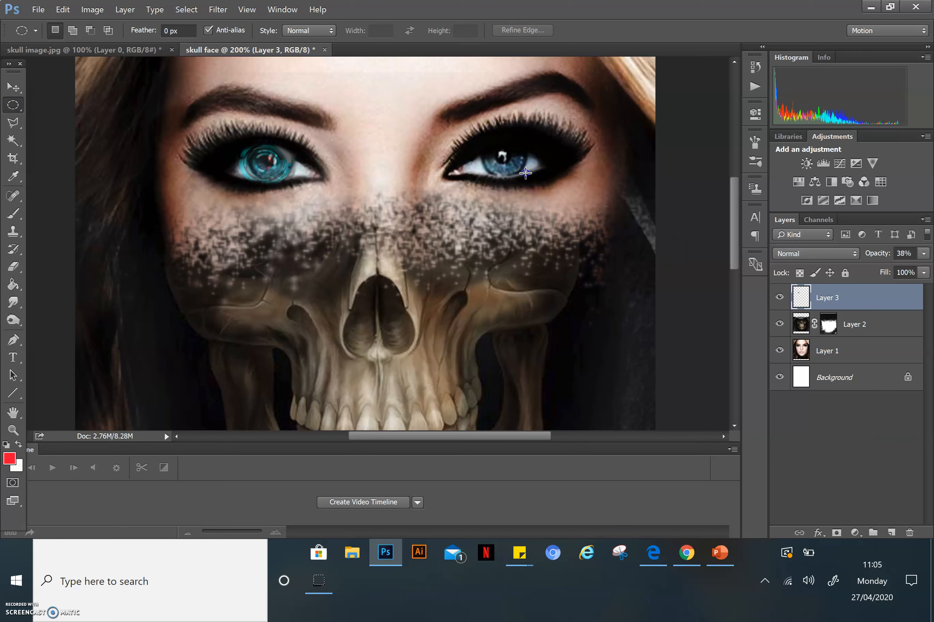
click(892, 533)
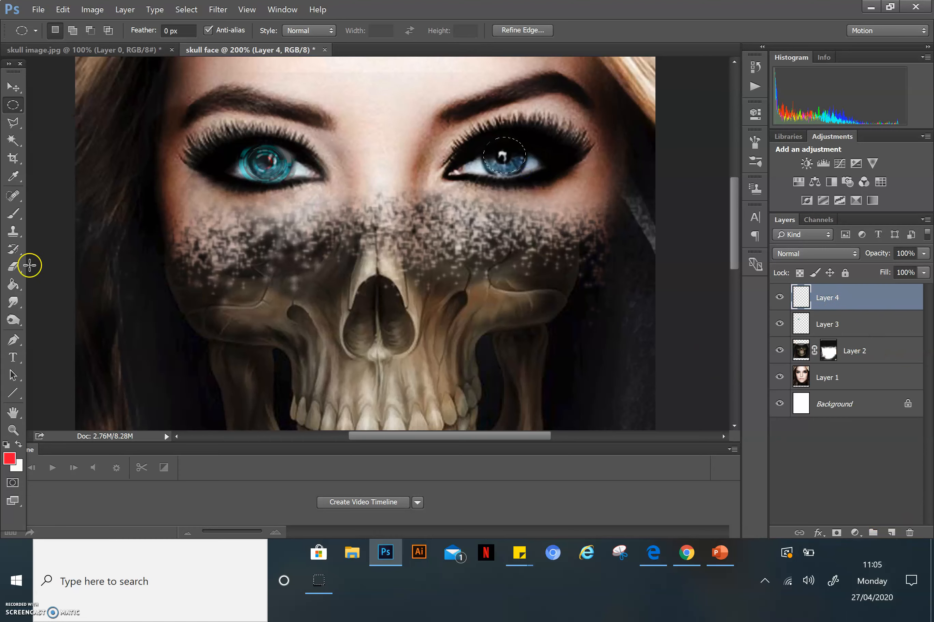
Set the foreground colour to the olive yellow babe4b for the Paint Bucket
click(14, 284)
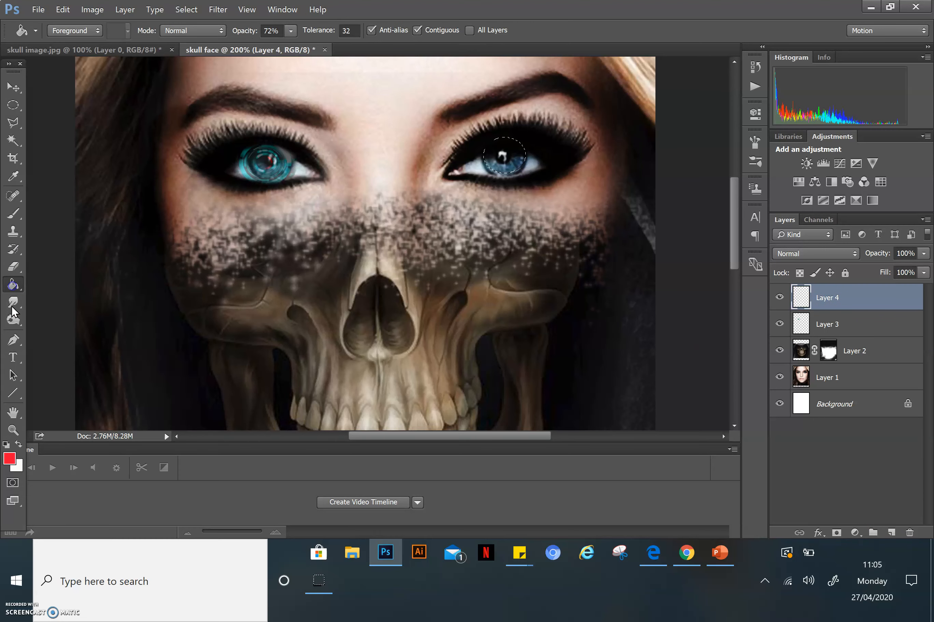
click(9, 460)
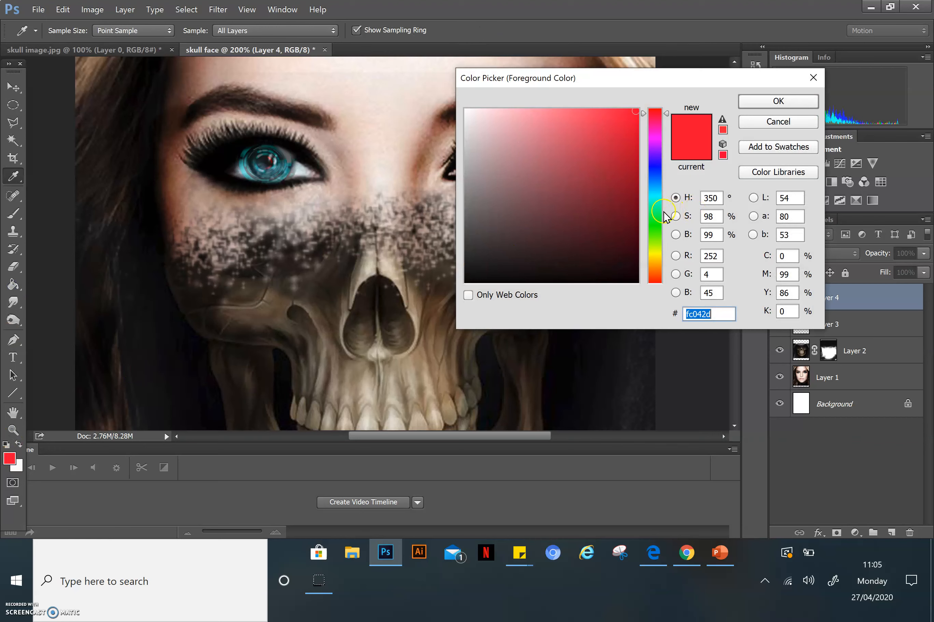
click(658, 206)
click(590, 129)
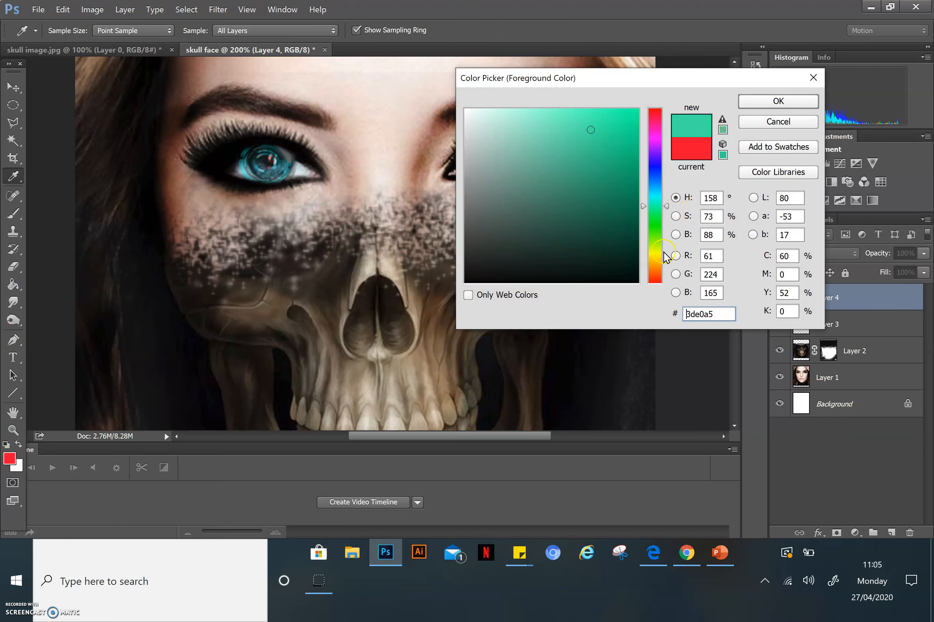
click(653, 253)
click(561, 117)
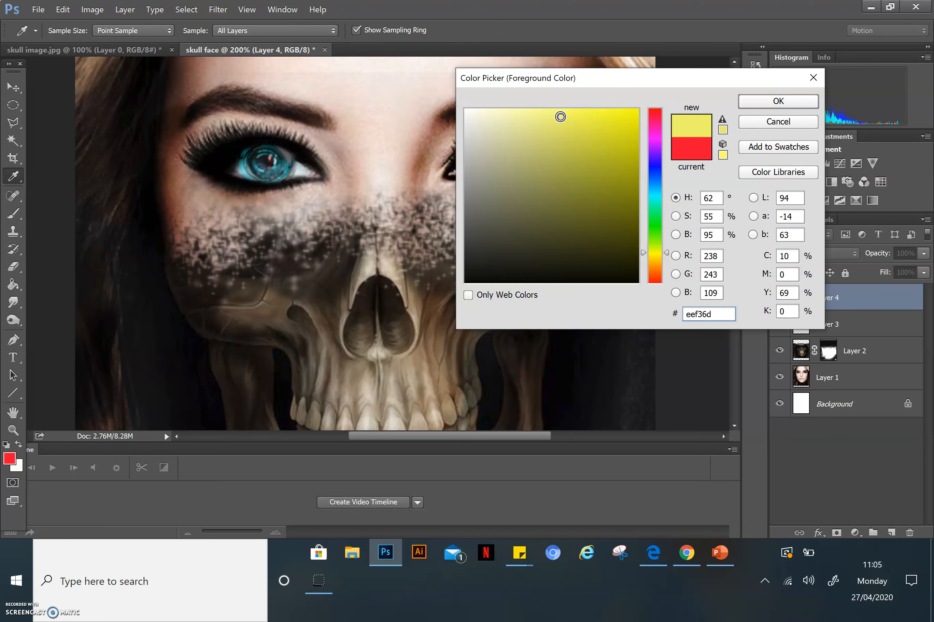
click(557, 189)
click(570, 152)
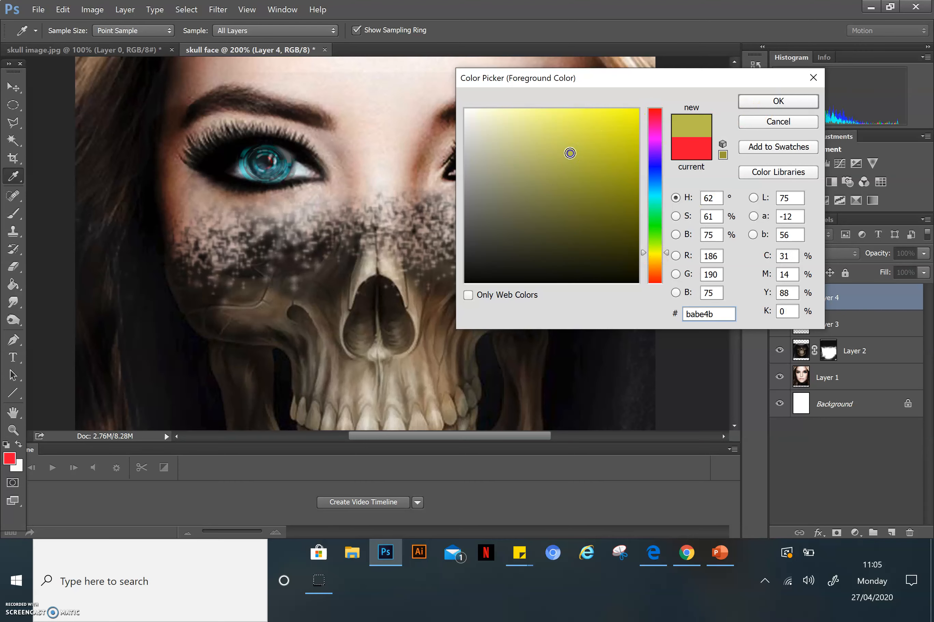
click(806, 105)
Fill the elliptical selection over the right-hand iris on Layer 4 with olive yellow, using the Paint Bucket at 72% opacity
key(g)
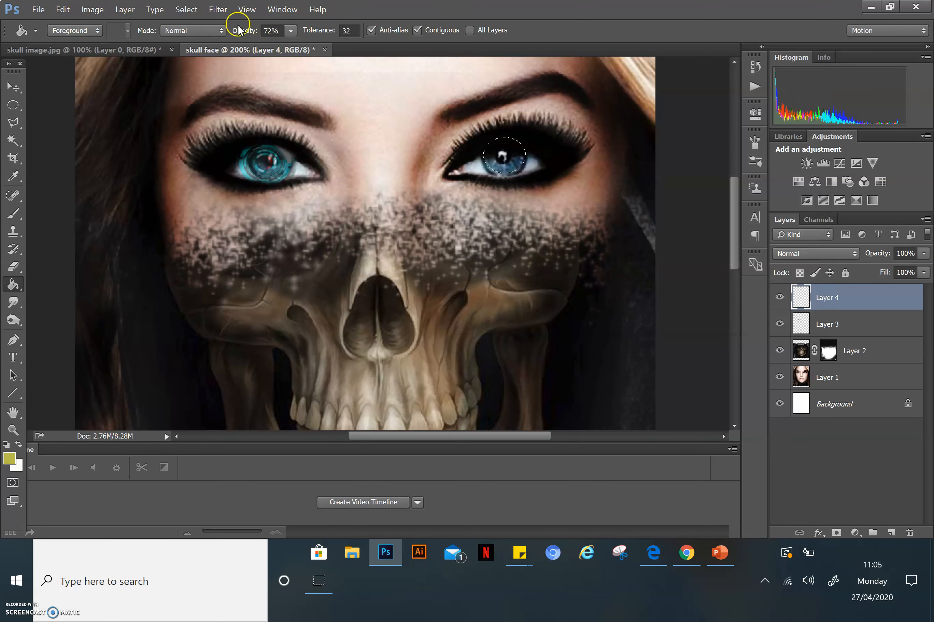
click(291, 31)
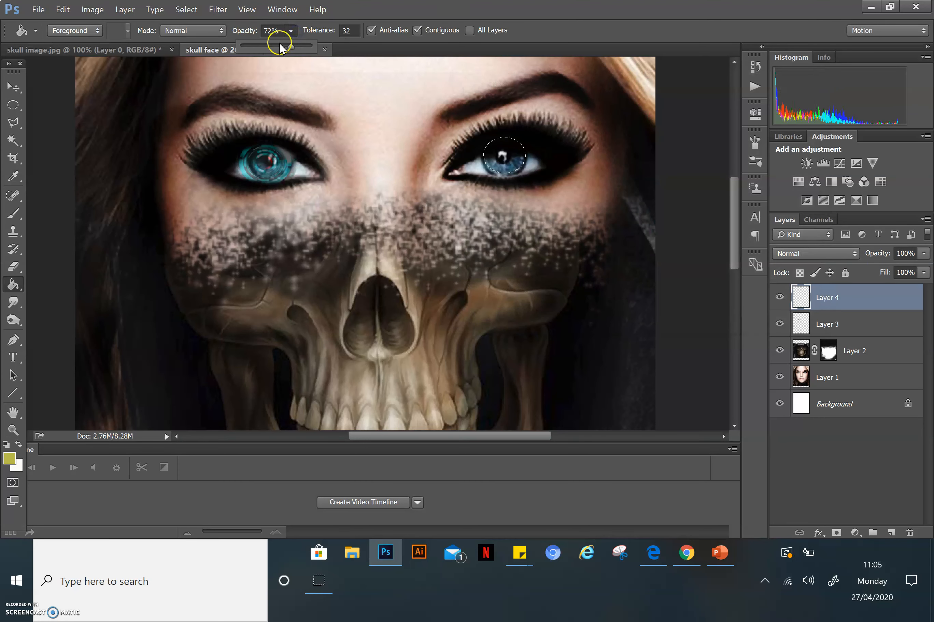
click(501, 156)
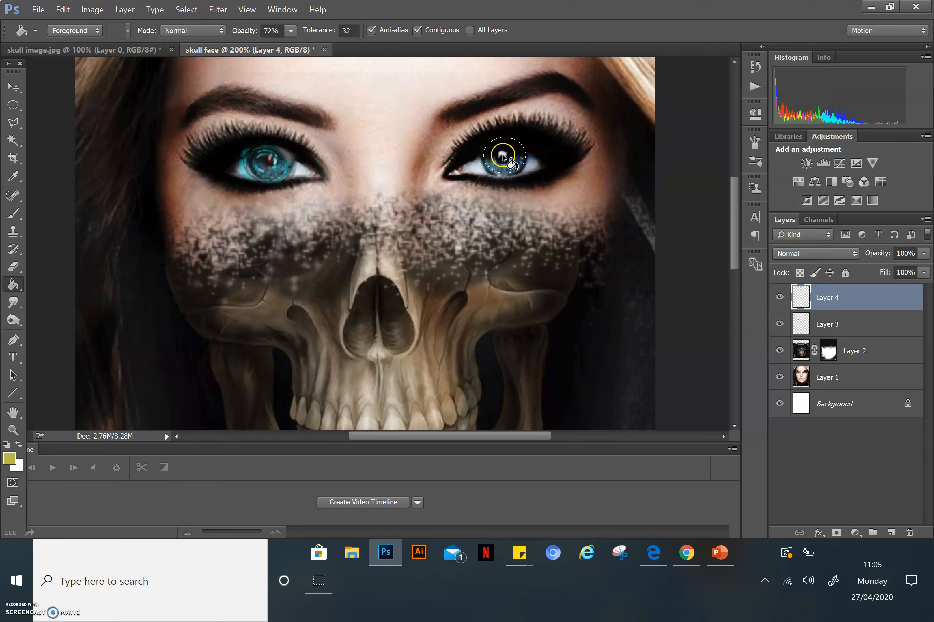
click(503, 157)
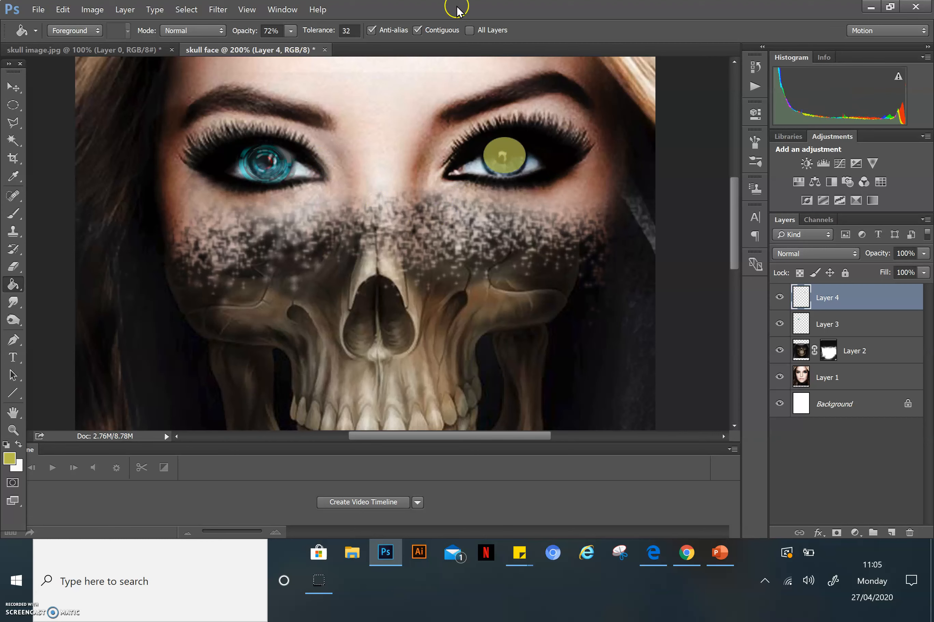
Move the olive circle slightly down to centre it on the right-hand iris and lower Layer 4's opacity to 75%
key(ctrl+t)
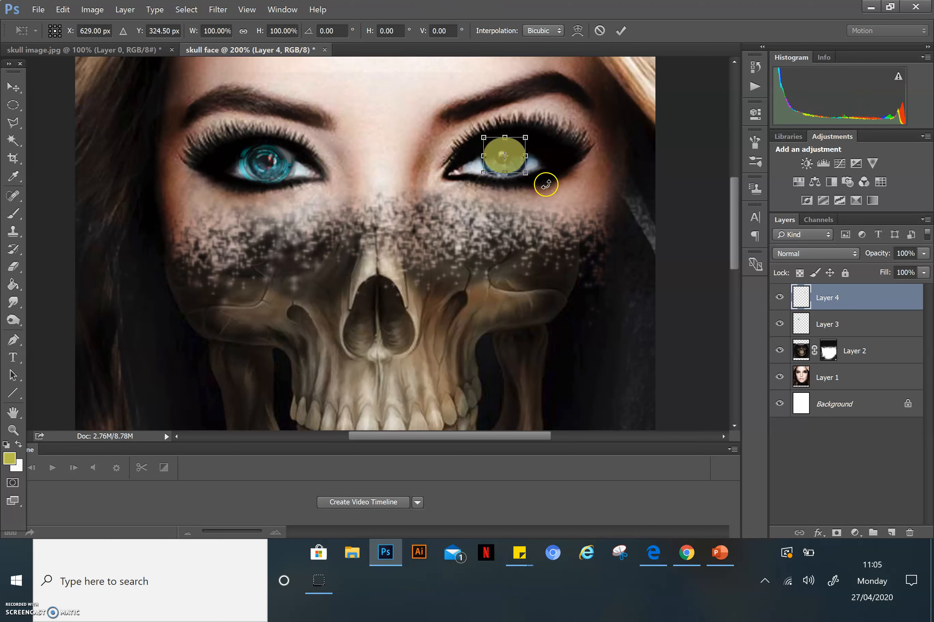
drag(518, 163, 517, 167)
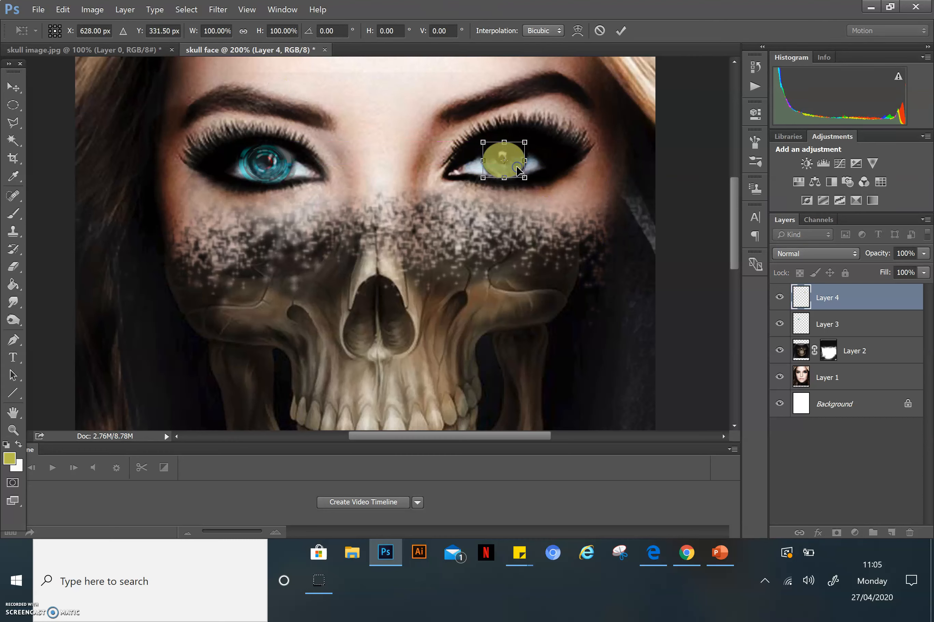
key(Return)
key(g)
click(924, 253)
drag(908, 269, 907, 270)
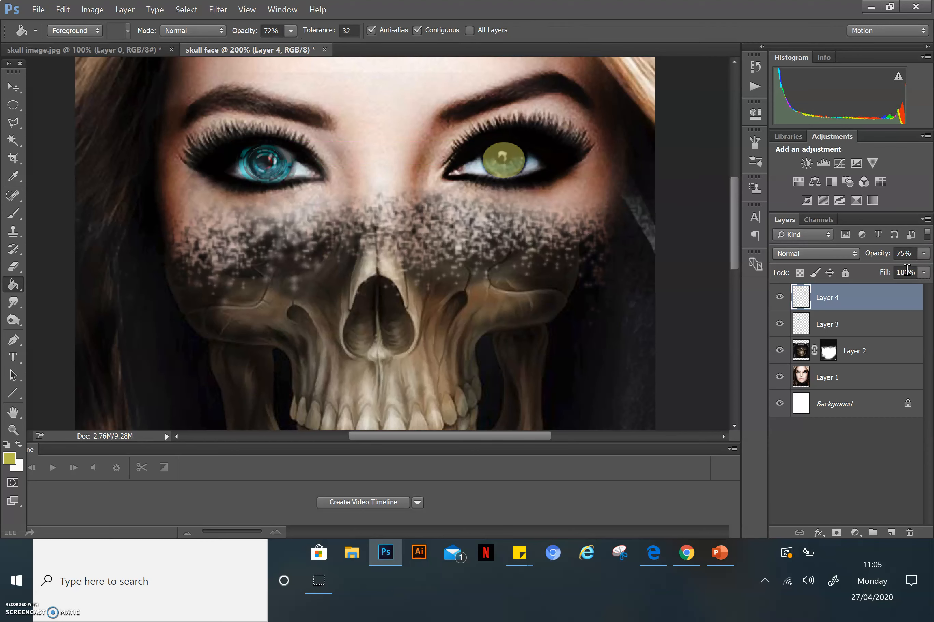
Erase the olive colour over the right-hand eye's pupil and upper eyelid with the size 20 Eraser
click(13, 266)
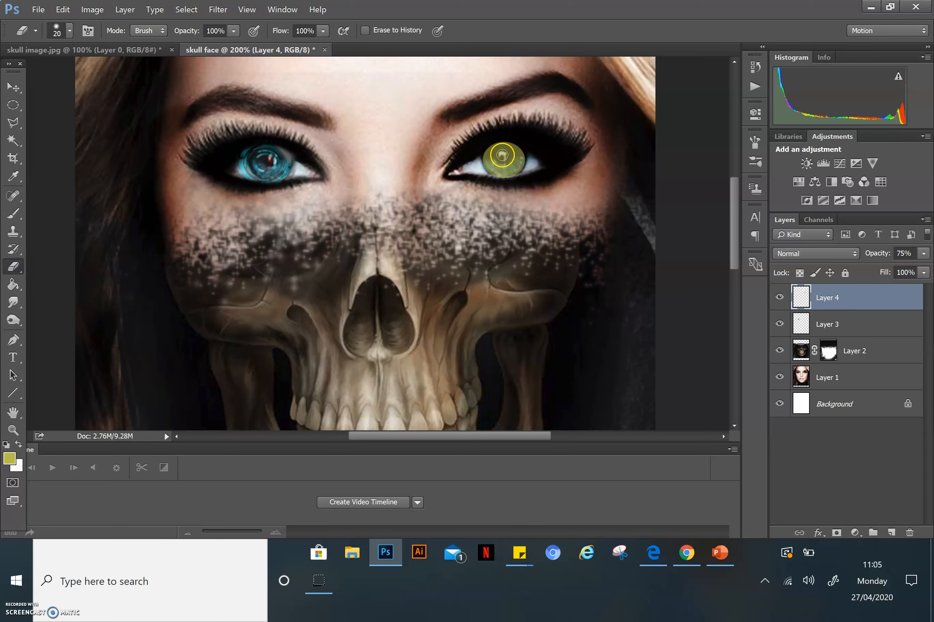
drag(502, 152, 479, 149)
click(121, 436)
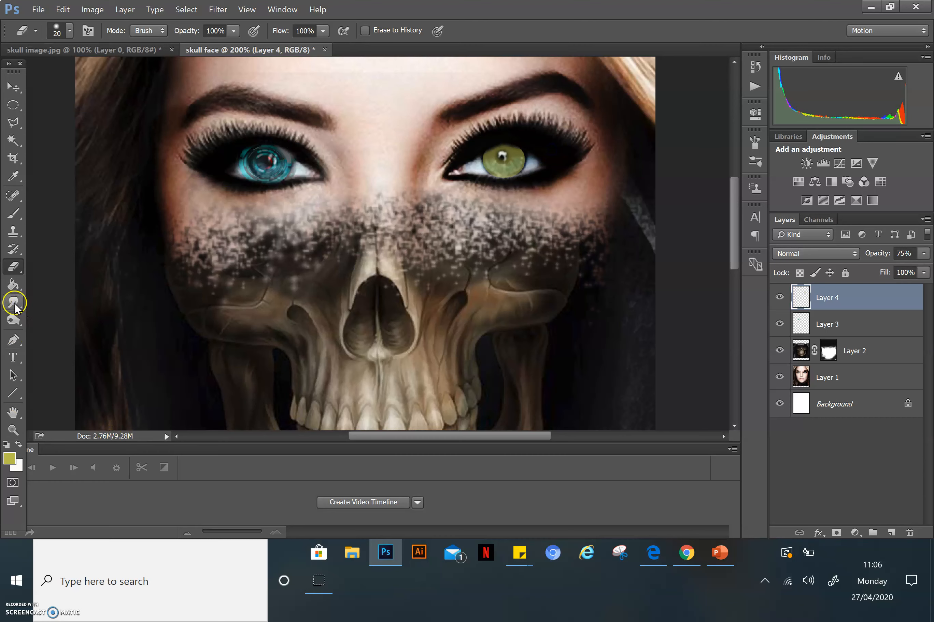
Burn the olive iris colour on Layer 4 with a size 80 brush, range Shadows and exposure 99%
click(13, 321)
mouse_move(482, 159)
mouse_down()
mouse_move(507, 131)
mouse_move(495, 137)
mouse_move(535, 134)
mouse_move(493, 133)
mouse_move(543, 144)
mouse_move(522, 188)
mouse_move(546, 153)
mouse_move(544, 171)
mouse_move(524, 175)
mouse_up()
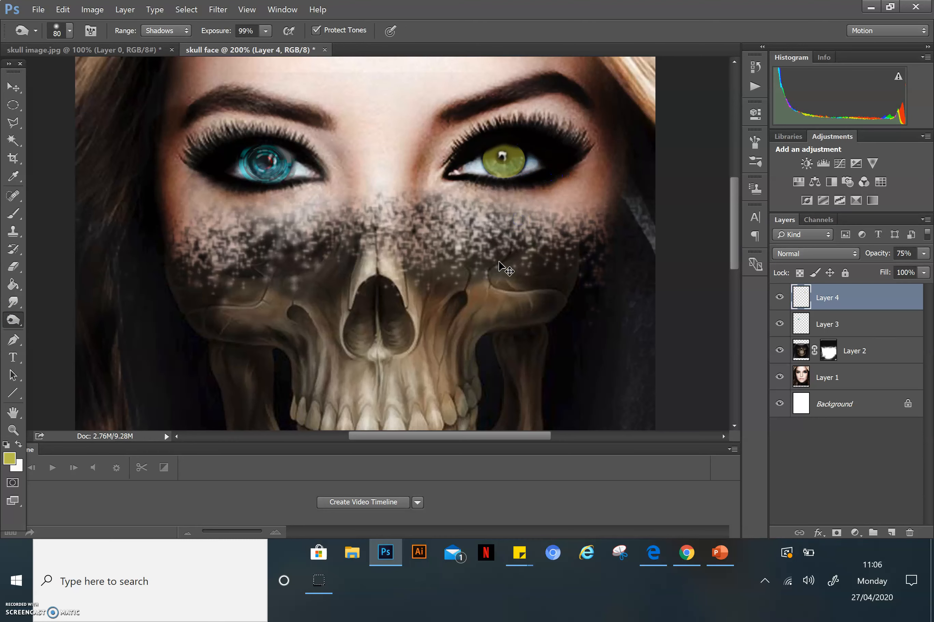
key(ctrl+minus)
key(ctrl+minus)
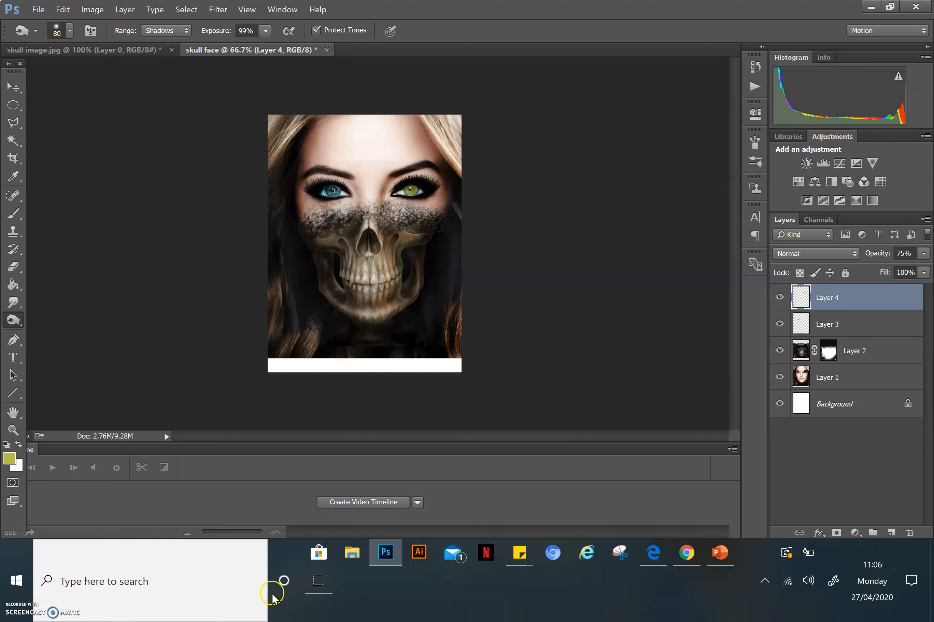
click(320, 588)
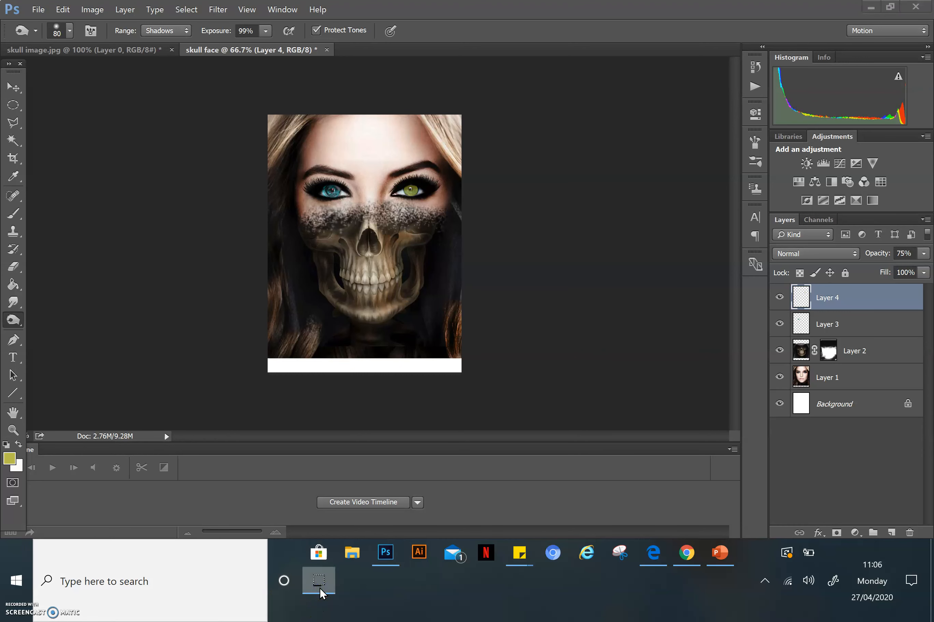